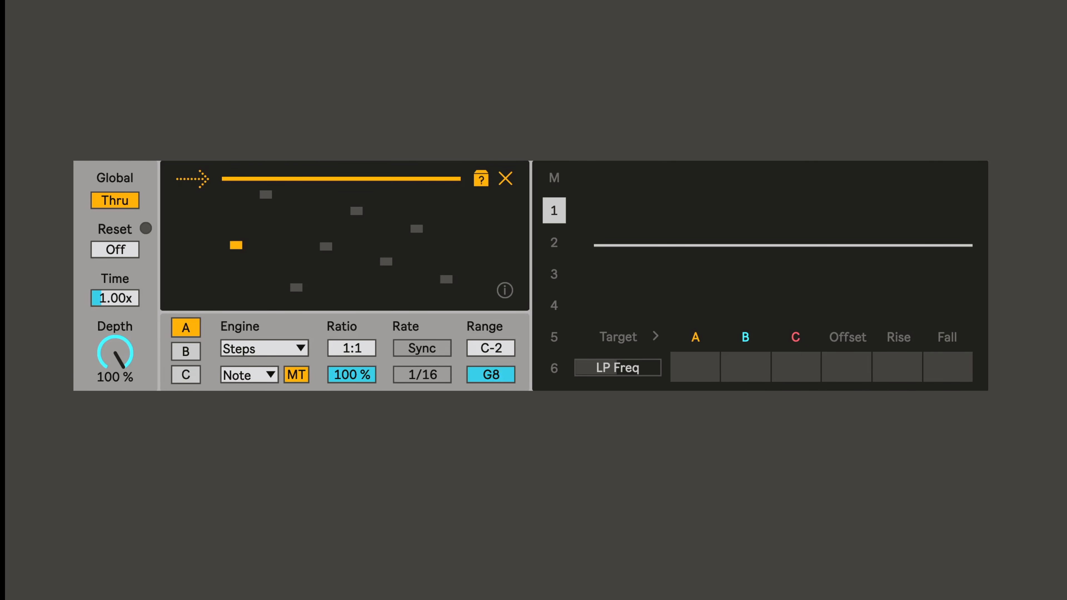
Set modulator A's amount on LP Freq to 100, and smooth target 1 with Rise 15 and Fall 20
{"action": "left_click", "coordinate": [706, 370]}
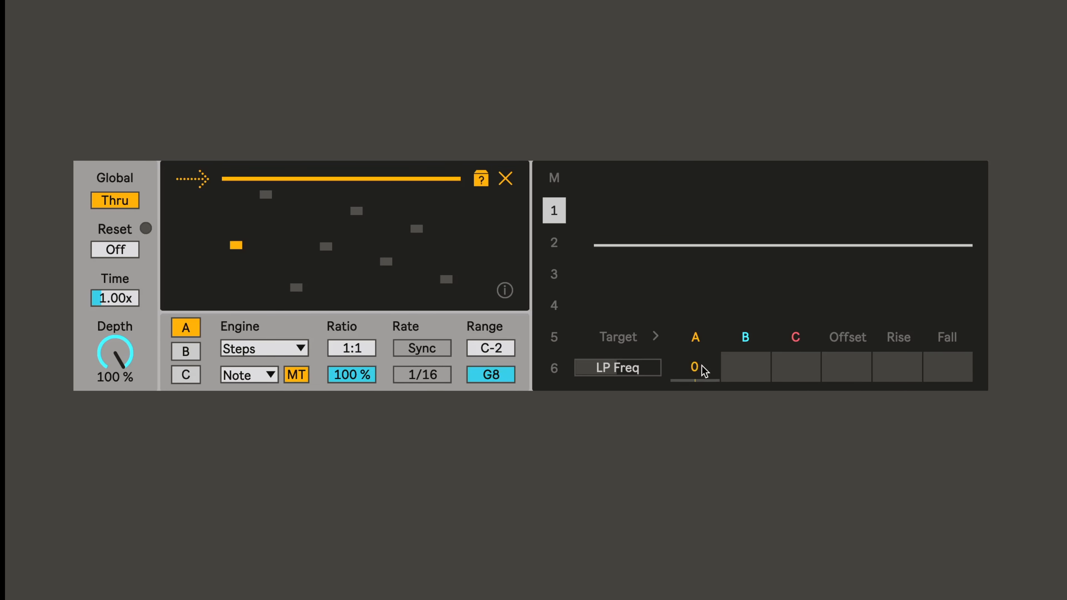
{"action": "left_click_drag", "start_coordinate": [703, 371], "coordinate": [703, 323]}
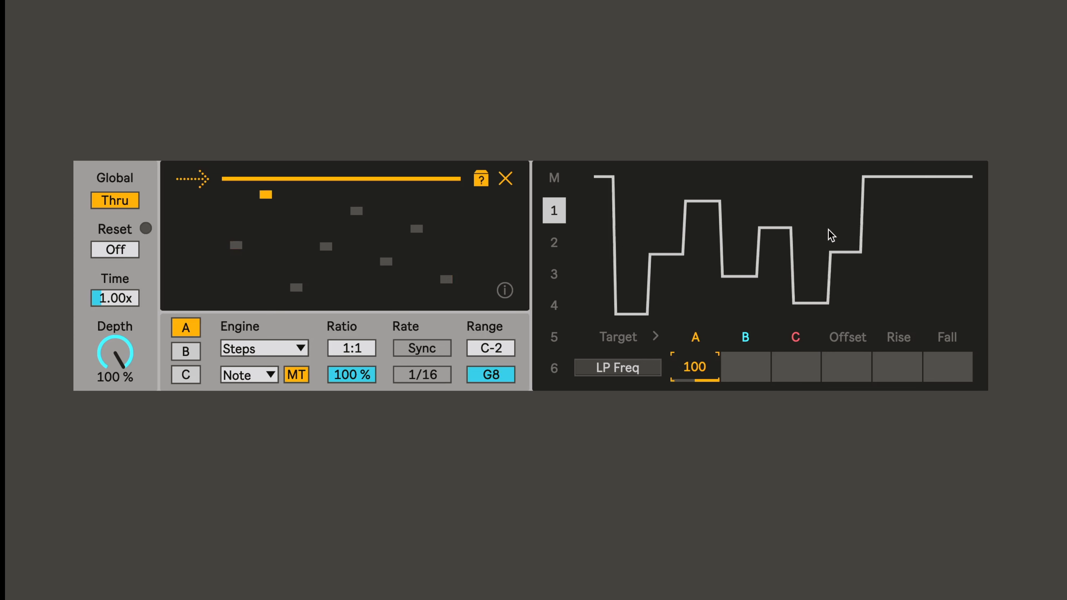
{"action": "left_click_drag", "start_coordinate": [897, 366], "coordinate": [897, 348]}
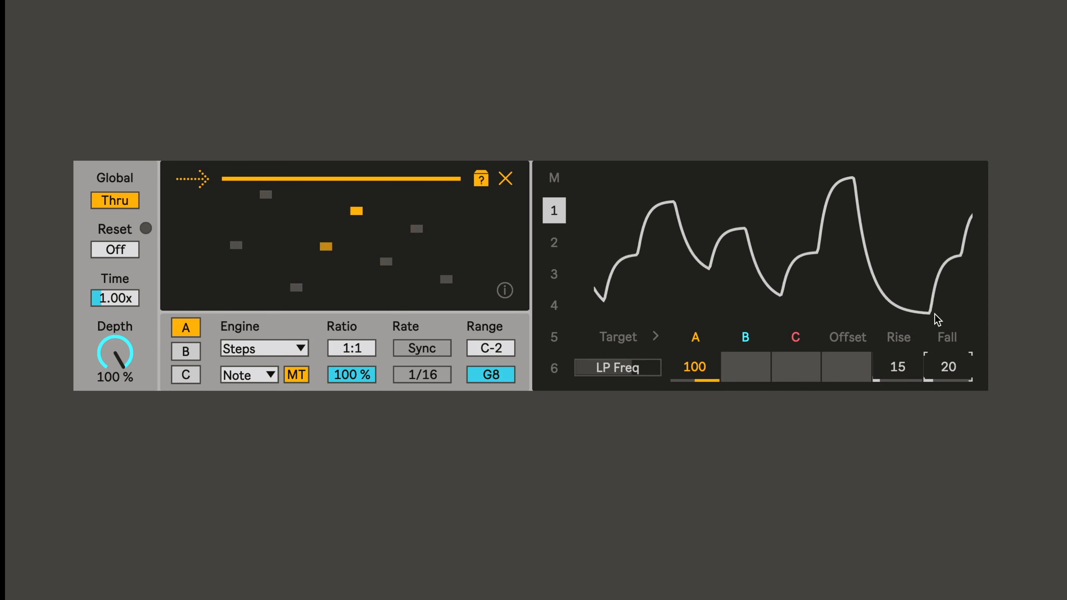
{"action": "key", "text": "space"}
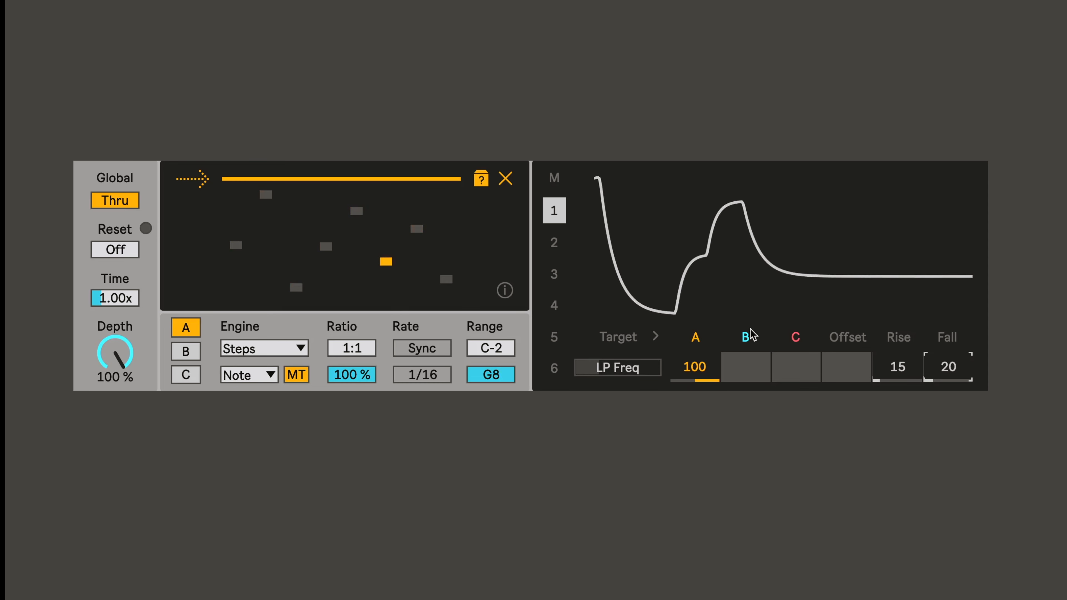
Draw an ascending staircase from low to high in modulator B's step sequence
{"action": "left_click", "coordinate": [703, 361]}
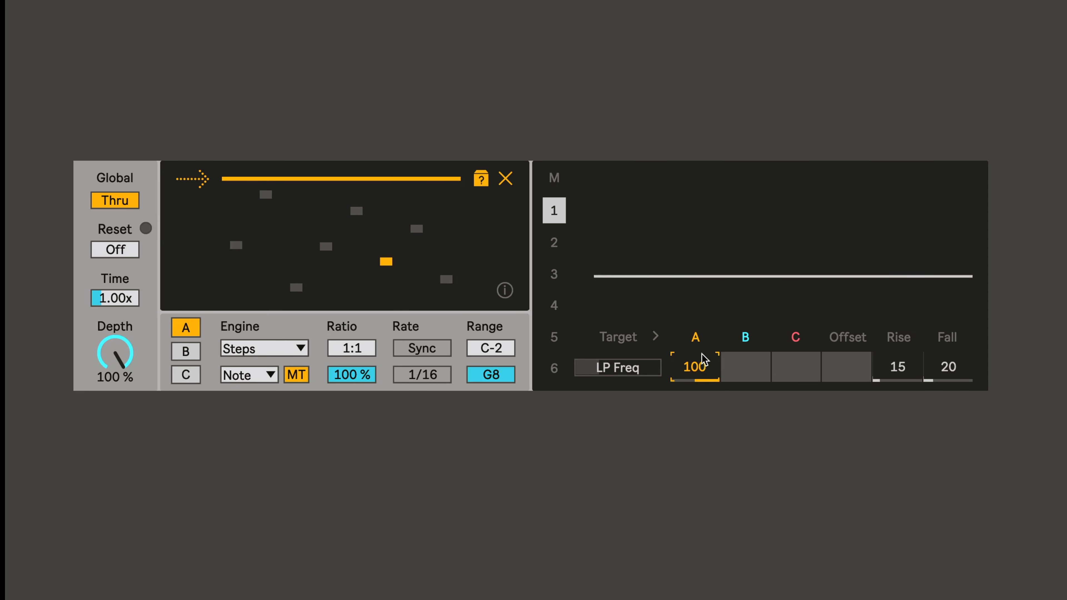
{"action": "left_click", "coordinate": [737, 364]}
{"action": "left_click", "coordinate": [180, 352]}
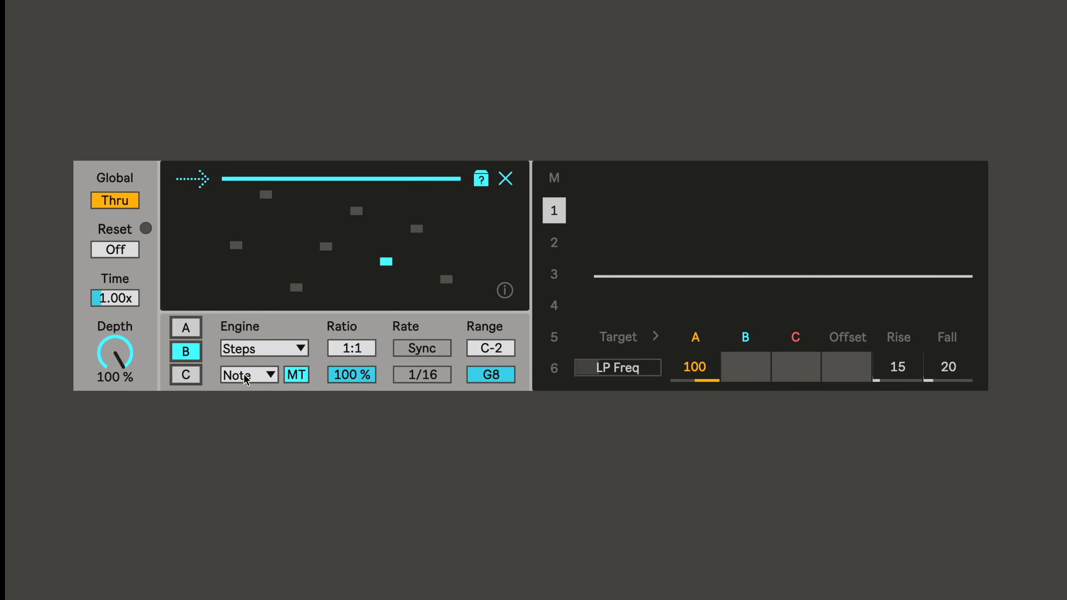
{"action": "left_click_drag", "start_coordinate": [222, 258], "coordinate": [228, 317]}
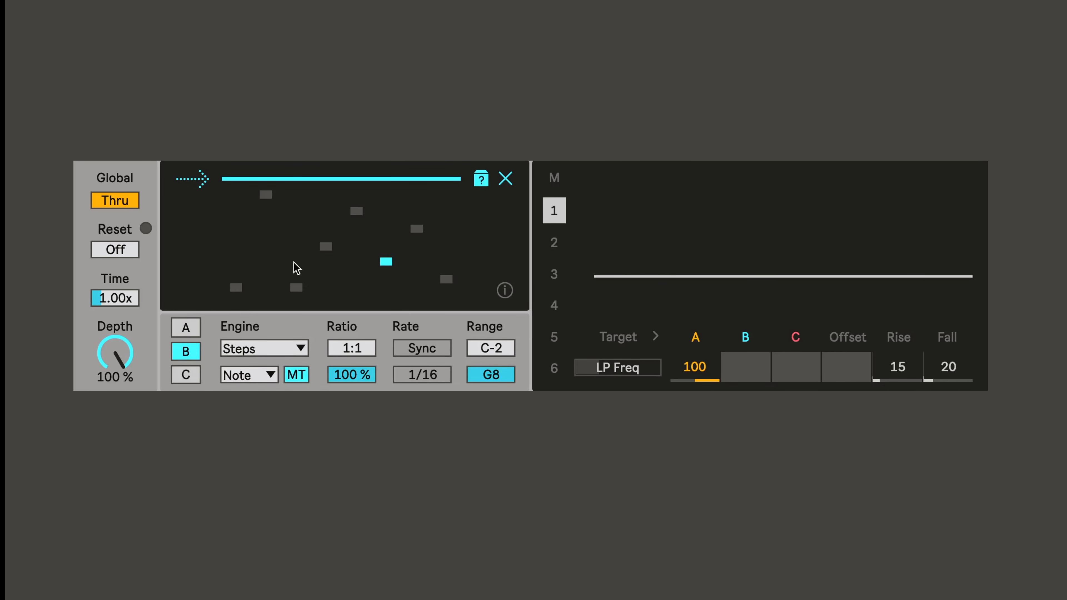
{"action": "mouse_move", "coordinate": [265, 259]}
{"action": "left_mouse_down"}
{"action": "mouse_move", "coordinate": [257, 278]}
{"action": "mouse_move", "coordinate": [410, 208]}
{"action": "left_mouse_up"}
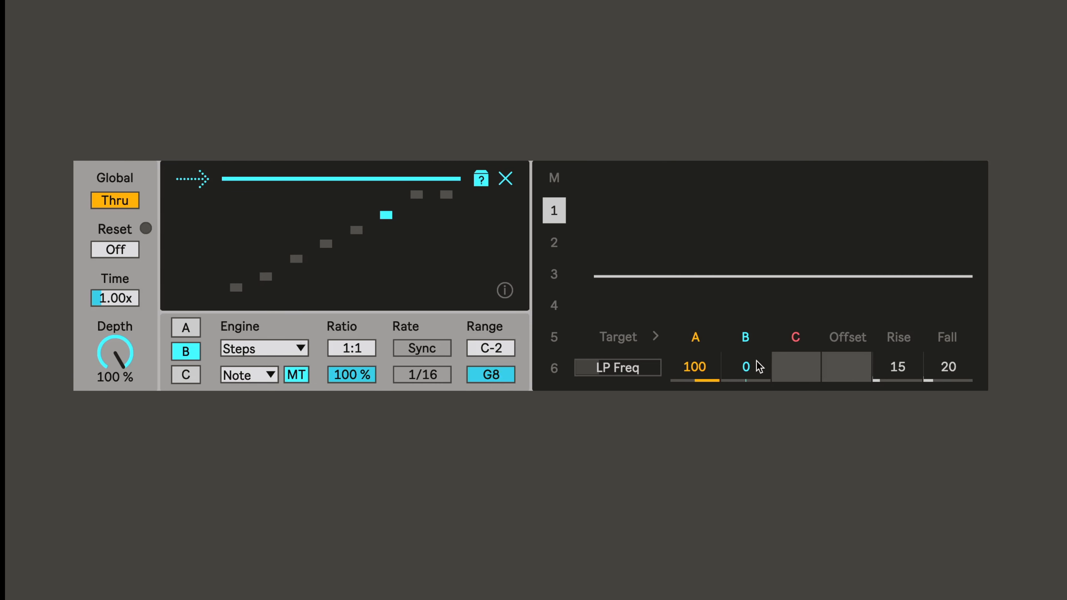
Blend both modulators on LP Freq, with B's amount at 70 and A's amount at 36
{"action": "left_click_drag", "start_coordinate": [757, 367], "coordinate": [757, 338]}
{"action": "left_click_drag", "start_coordinate": [695, 367], "coordinate": [695, 393]}
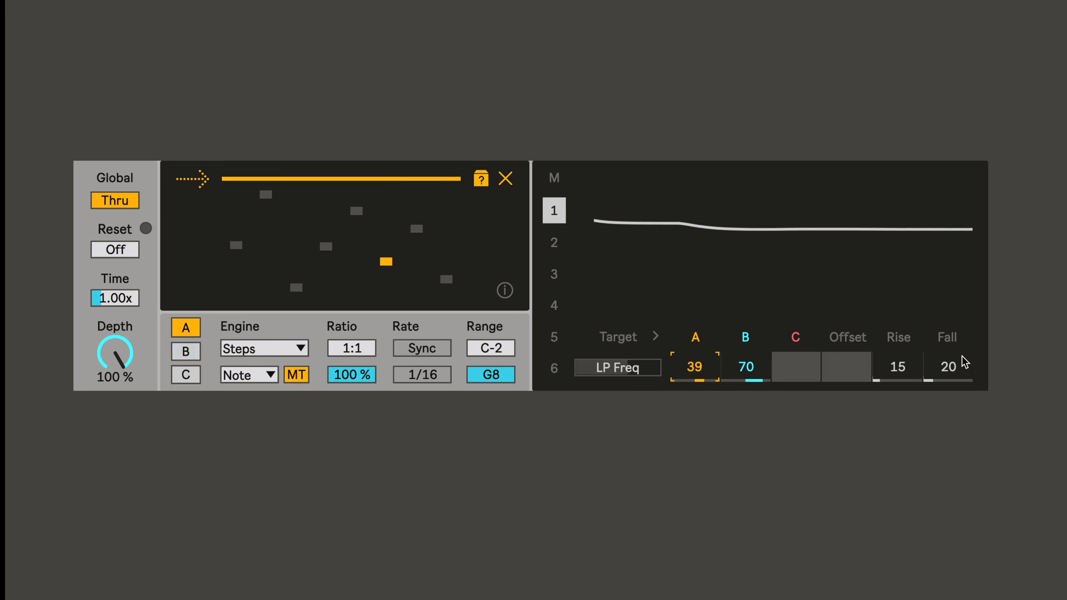
{"action": "left_click", "coordinate": [760, 373]}
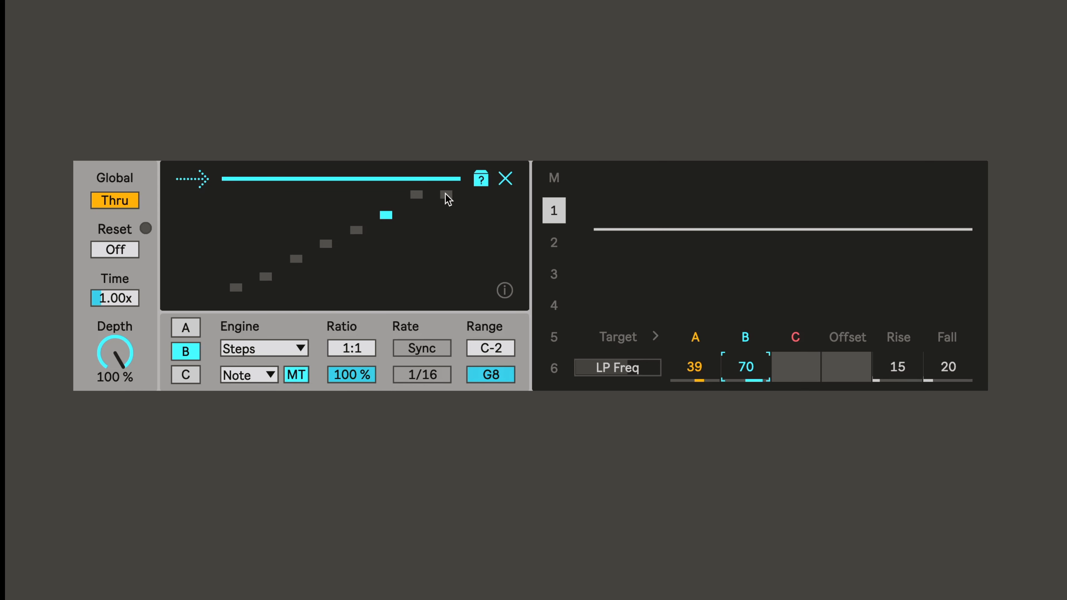
{"action": "left_click", "coordinate": [707, 373]}
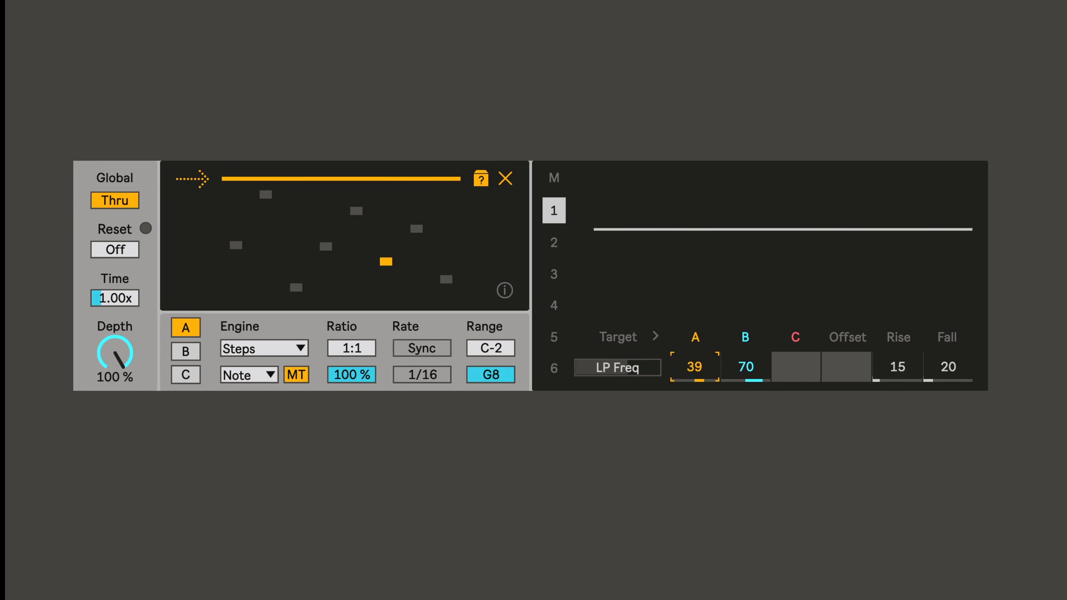
{"action": "left_click_drag", "start_coordinate": [694, 370], "coordinate": [694, 367]}
{"action": "left_click", "coordinate": [749, 371]}
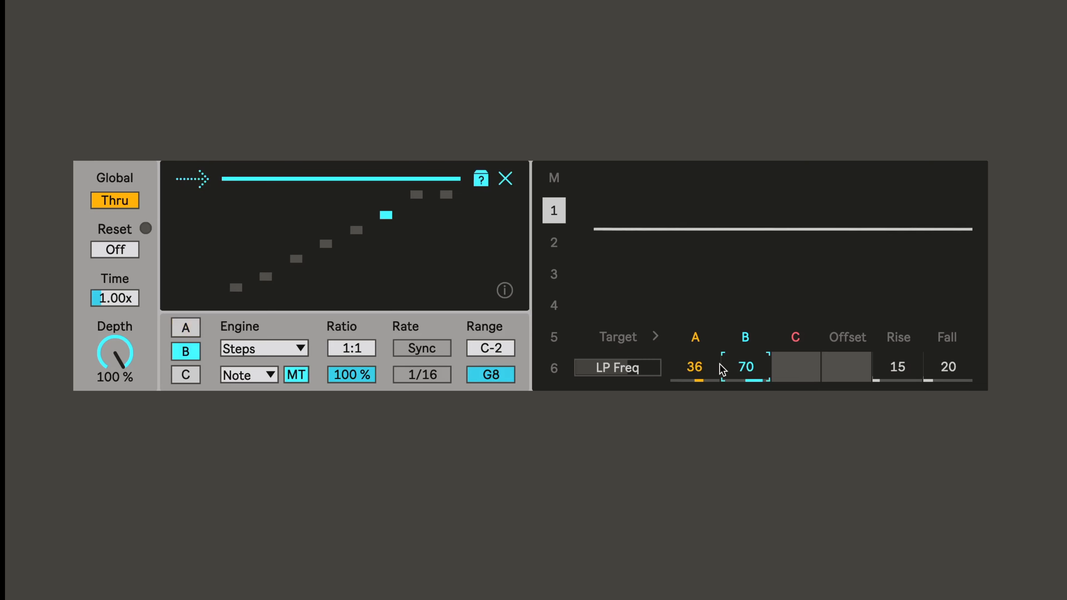
Remove modulator B's amount from LP Freq and restore modulator A's amount to 100
{"action": "left_click", "coordinate": [306, 375]}
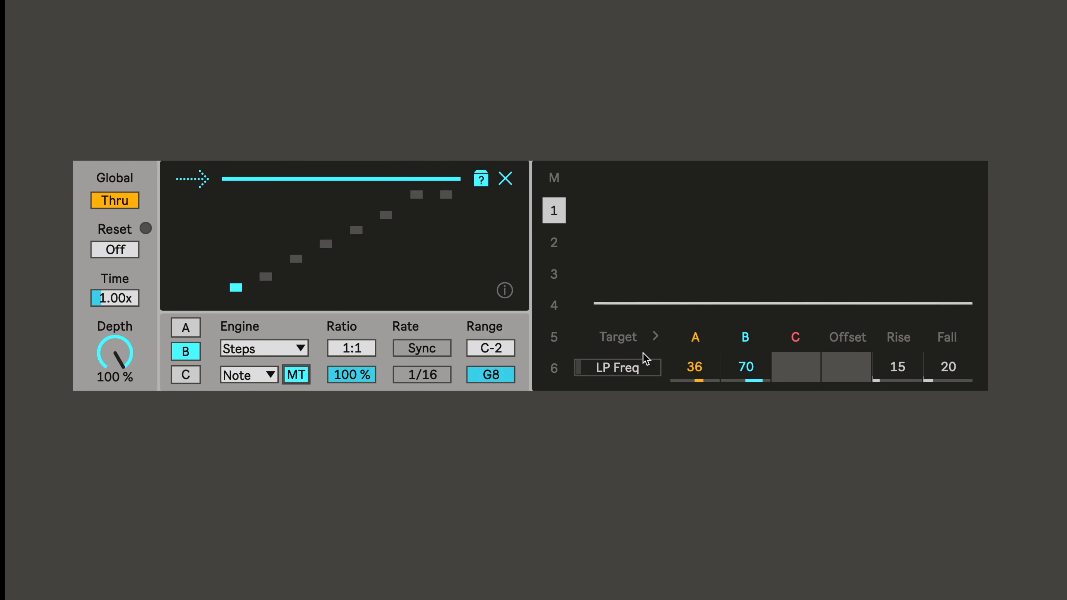
{"action": "left_click", "coordinate": [701, 365]}
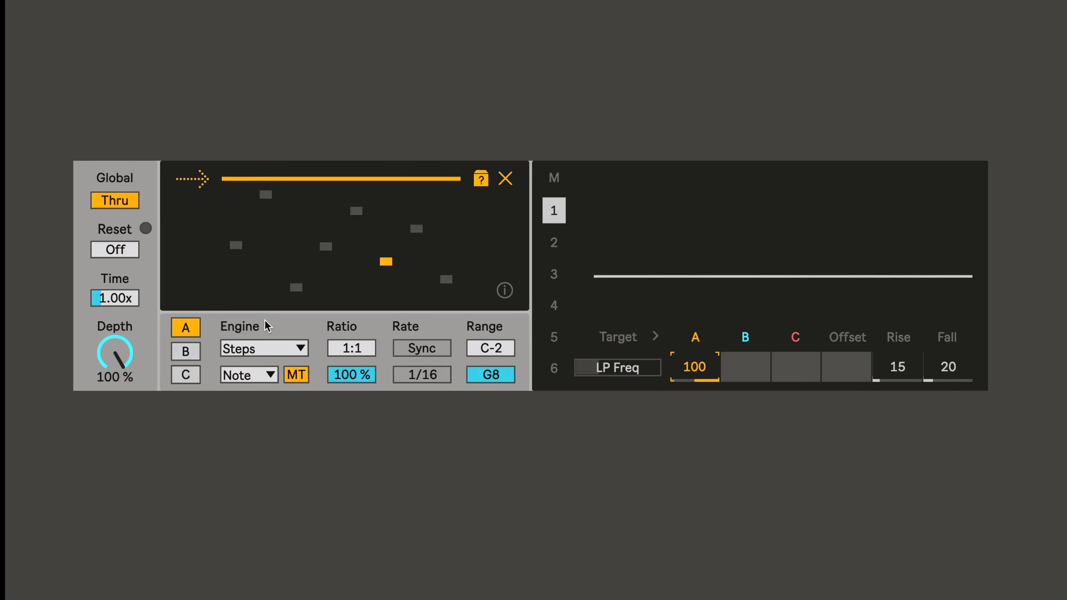
Try the 1-Shot and Clock trigger modes on modulator A and return it to Note
{"action": "left_click", "coordinate": [260, 376]}
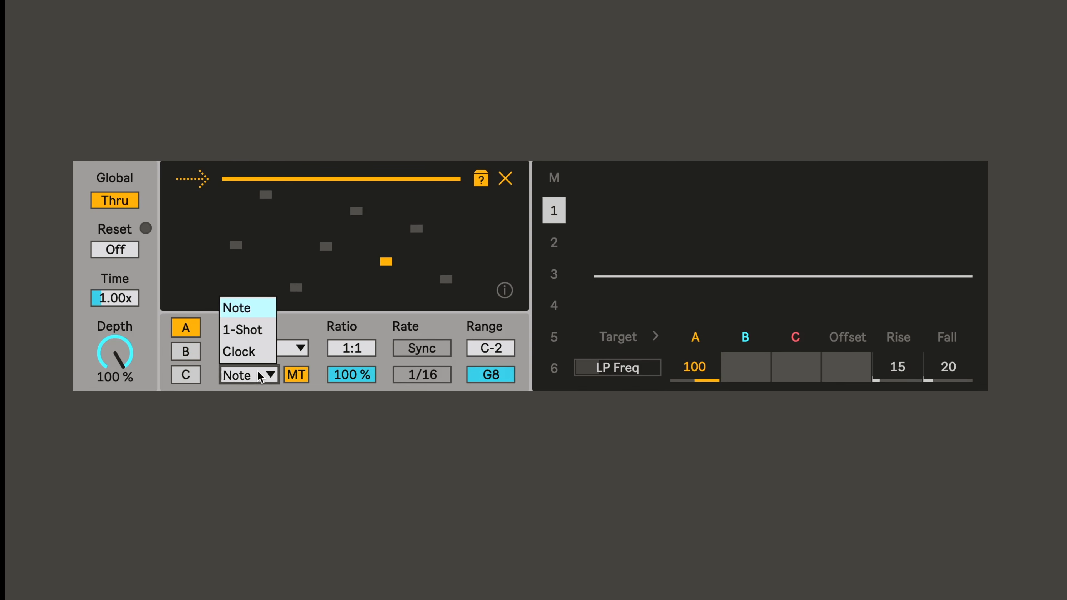
{"action": "left_click", "coordinate": [262, 330]}
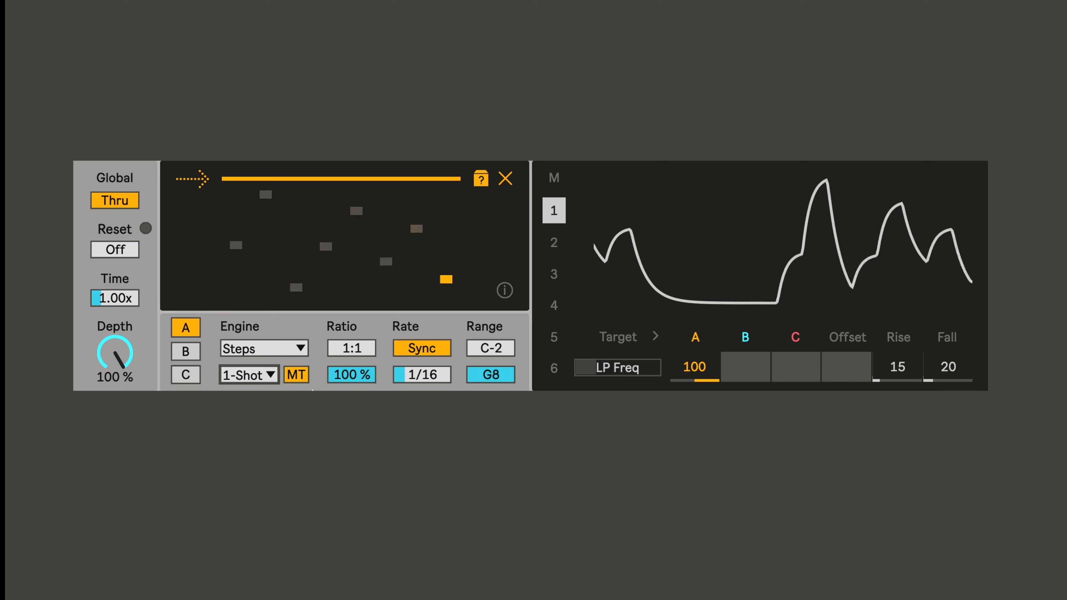
{"action": "left_click", "coordinate": [307, 379]}
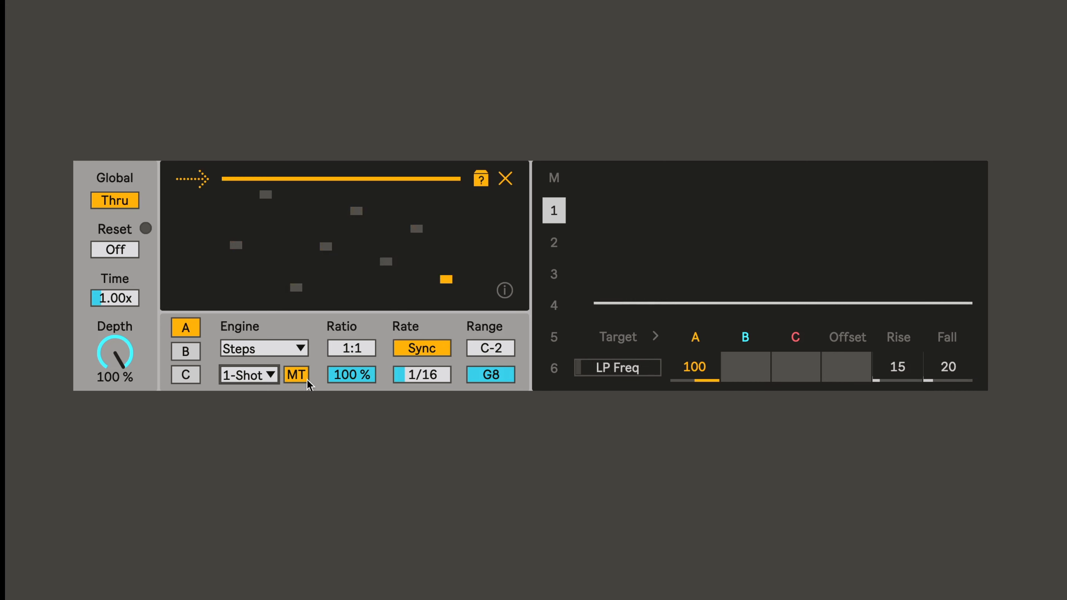
{"action": "left_click", "coordinate": [278, 377]}
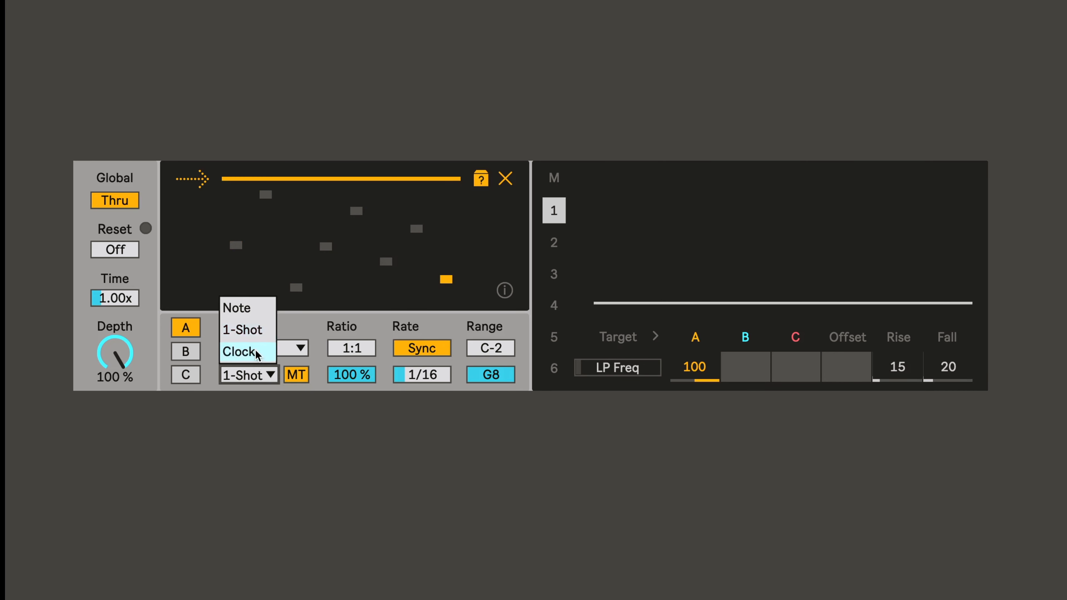
{"action": "left_click", "coordinate": [256, 352]}
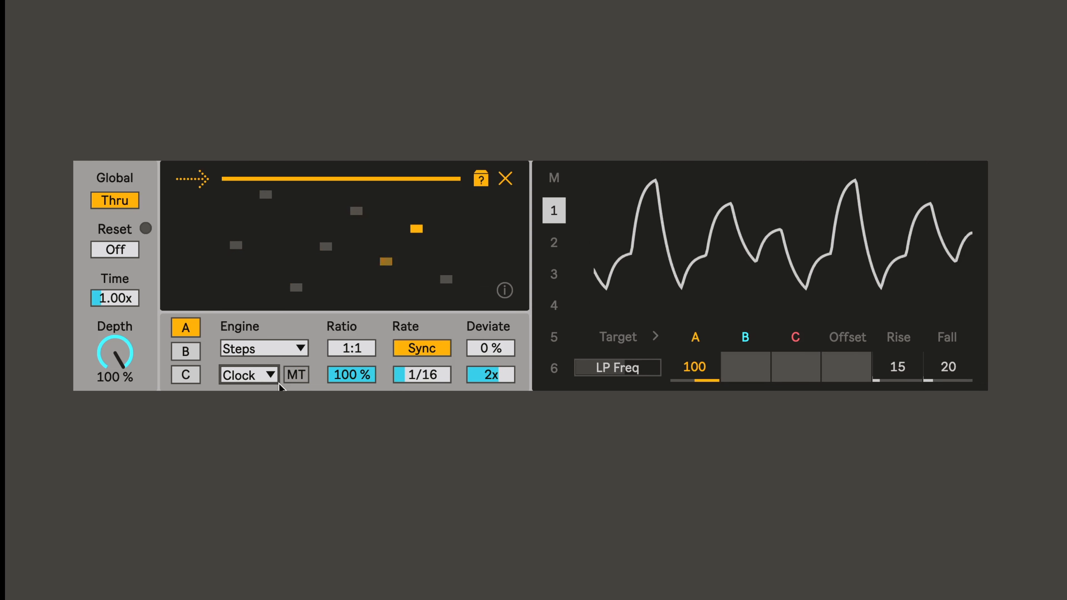
{"action": "left_click", "coordinate": [254, 375]}
{"action": "left_click", "coordinate": [252, 306]}
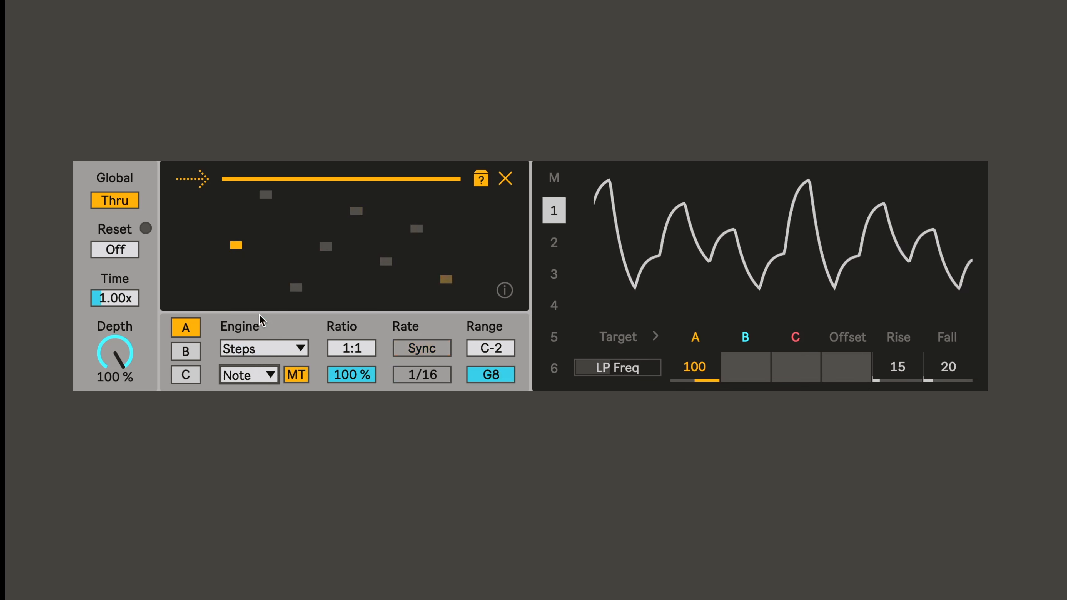
Set modulator A to 1-Shot triggering with MT off, and raise the last step of its sequence slightly
{"action": "left_click", "coordinate": [297, 374]}
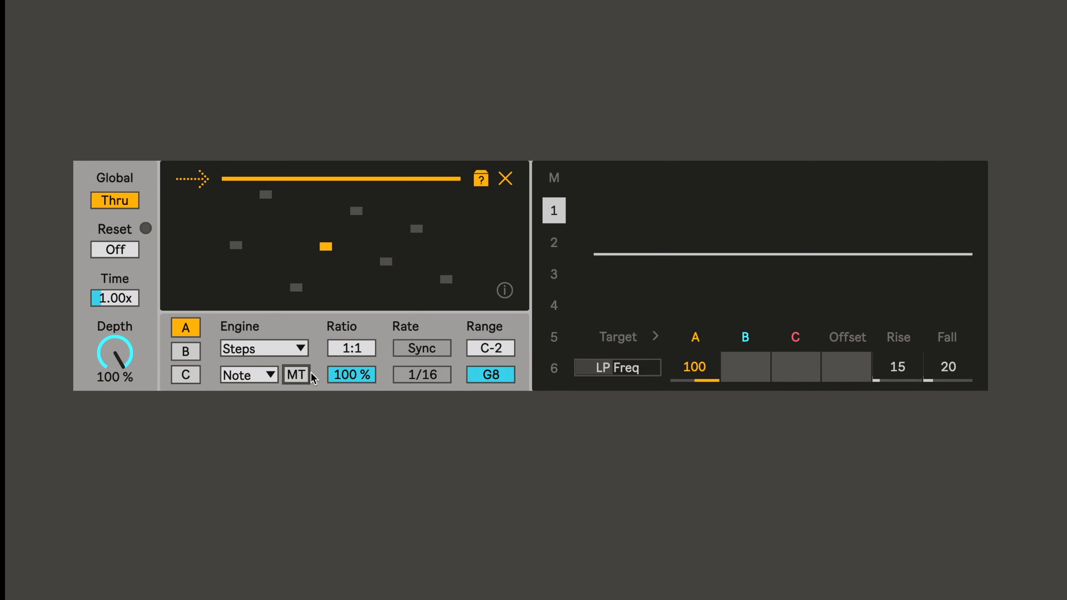
{"action": "left_click", "coordinate": [260, 374]}
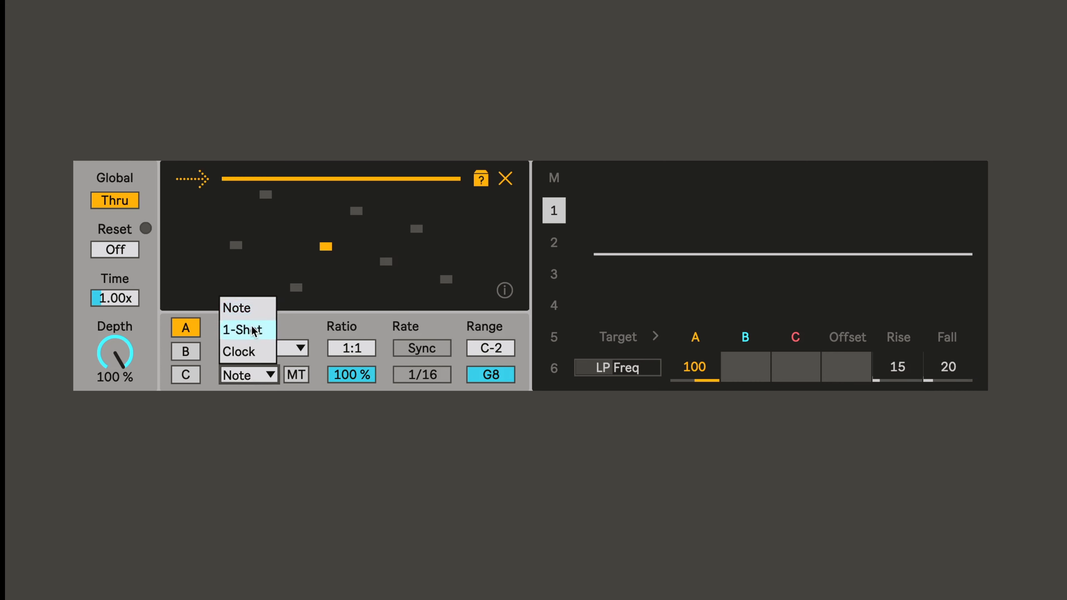
{"action": "left_click", "coordinate": [248, 330]}
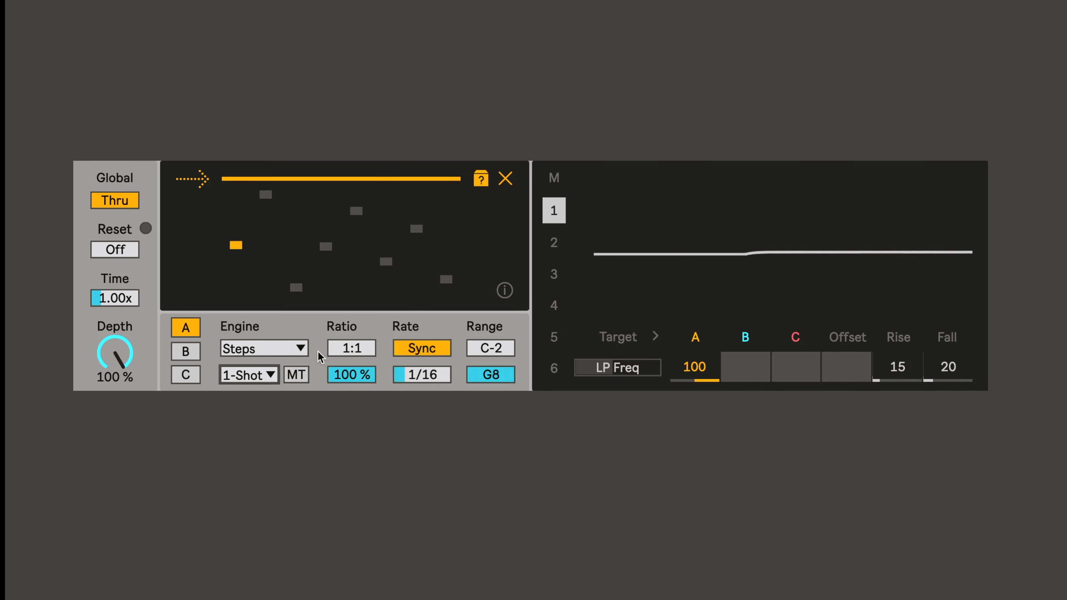
{"action": "left_click_drag", "start_coordinate": [449, 279], "coordinate": [453, 261]}
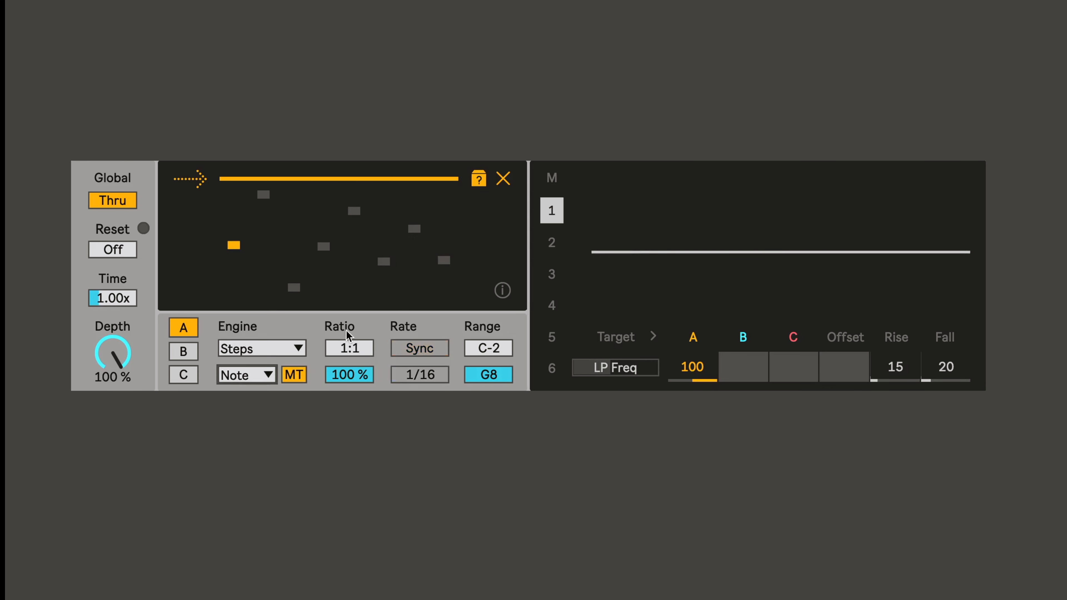
Try modulator A's percentage below the 1:1 ratio at 0 % and restore it to 100 %
{"action": "left_click", "coordinate": [354, 325]}
{"action": "left_click", "coordinate": [357, 347]}
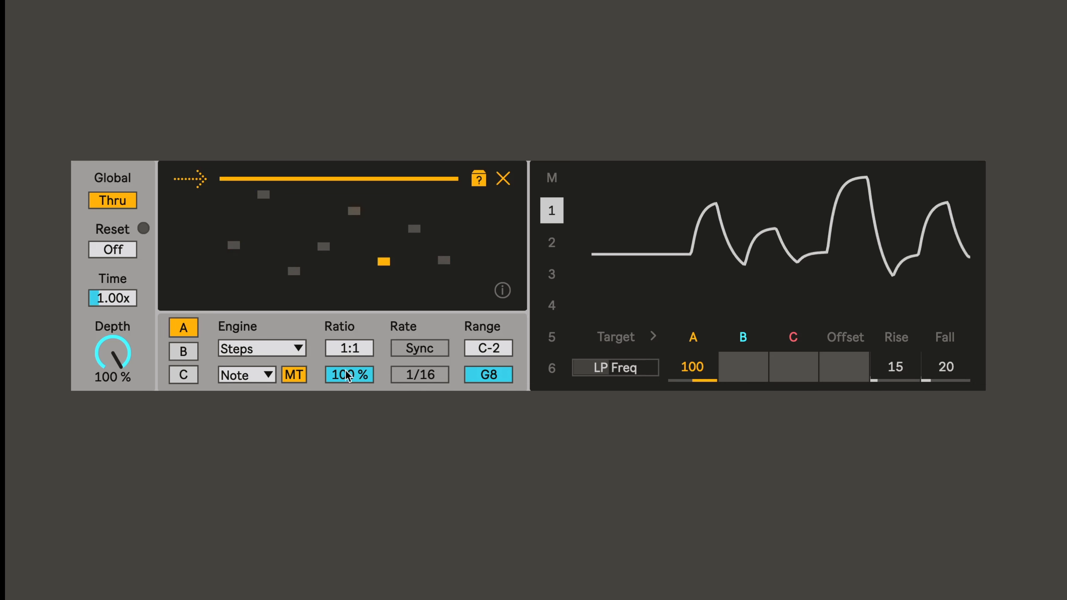
{"action": "left_click_drag", "start_coordinate": [349, 375], "coordinate": [349, 418]}
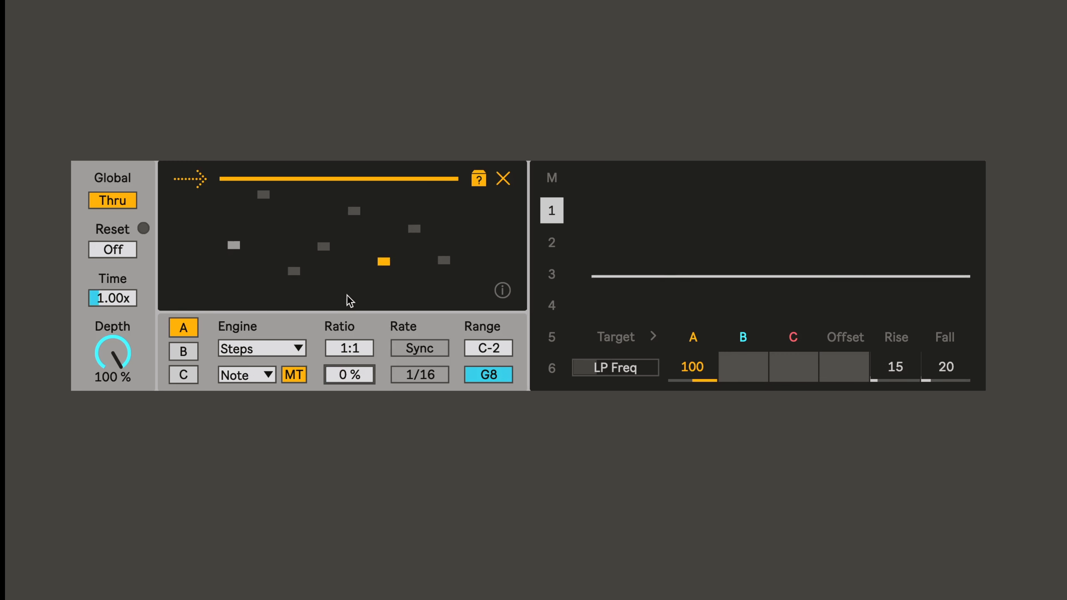
{"action": "left_click_drag", "start_coordinate": [349, 371], "coordinate": [349, 333]}
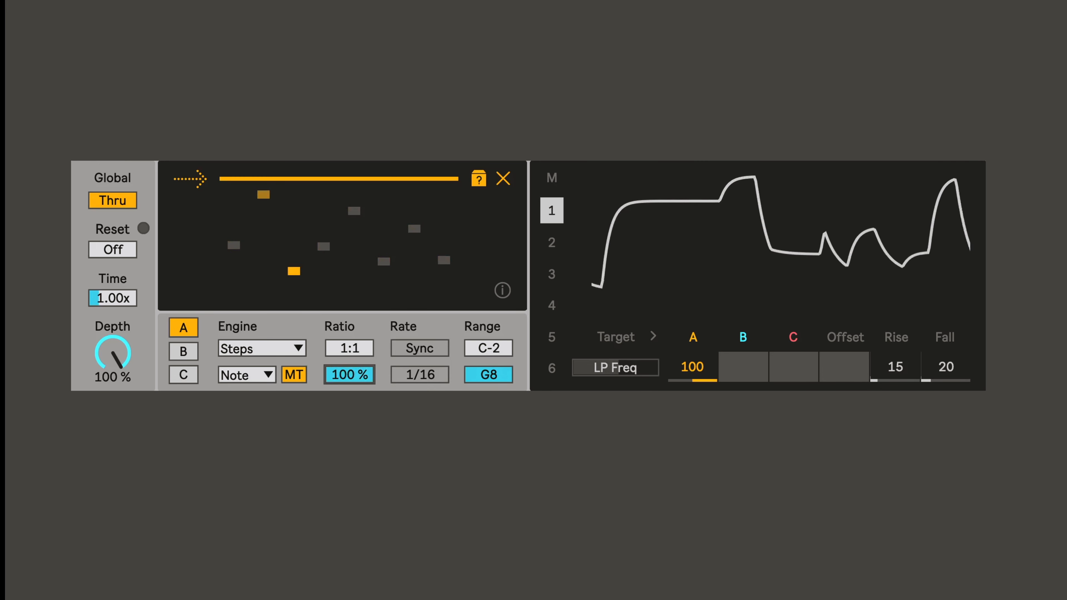
Switch modulator A to 1-Shot triggering and back to Note
{"action": "left_click", "coordinate": [255, 374]}
{"action": "left_click", "coordinate": [255, 331]}
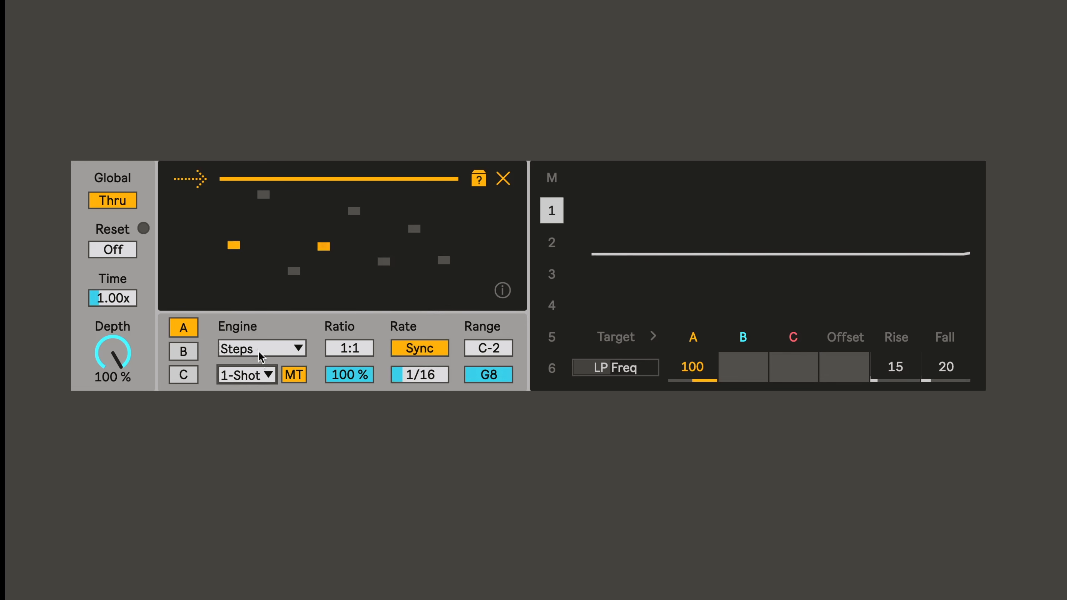
{"action": "left_click", "coordinate": [258, 378]}
{"action": "left_click", "coordinate": [264, 307]}
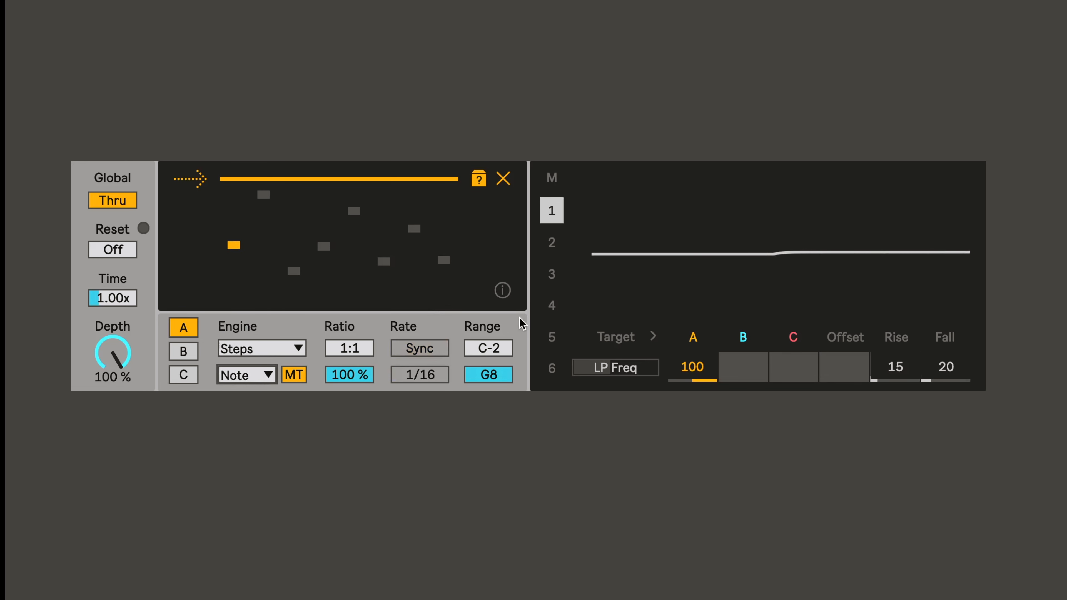
Try C6 as the lower limit of modulator A's note range
{"action": "left_click", "coordinate": [494, 352]}
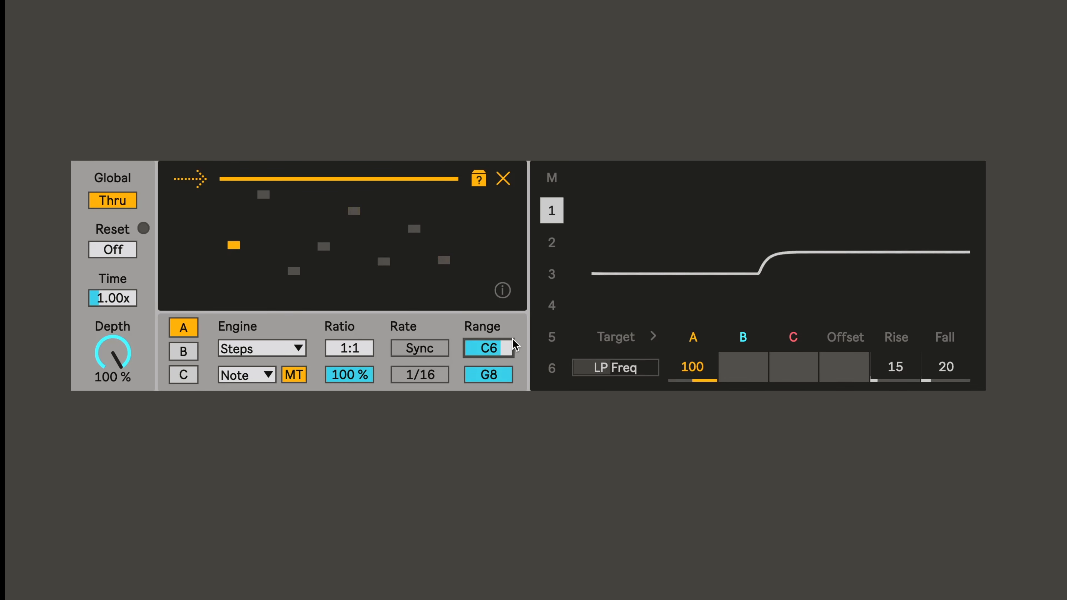
Switch modulator A's trigger mode to 1-Shot and on to Clock to compare their settings
{"action": "left_click", "coordinate": [257, 373]}
{"action": "left_click", "coordinate": [255, 332]}
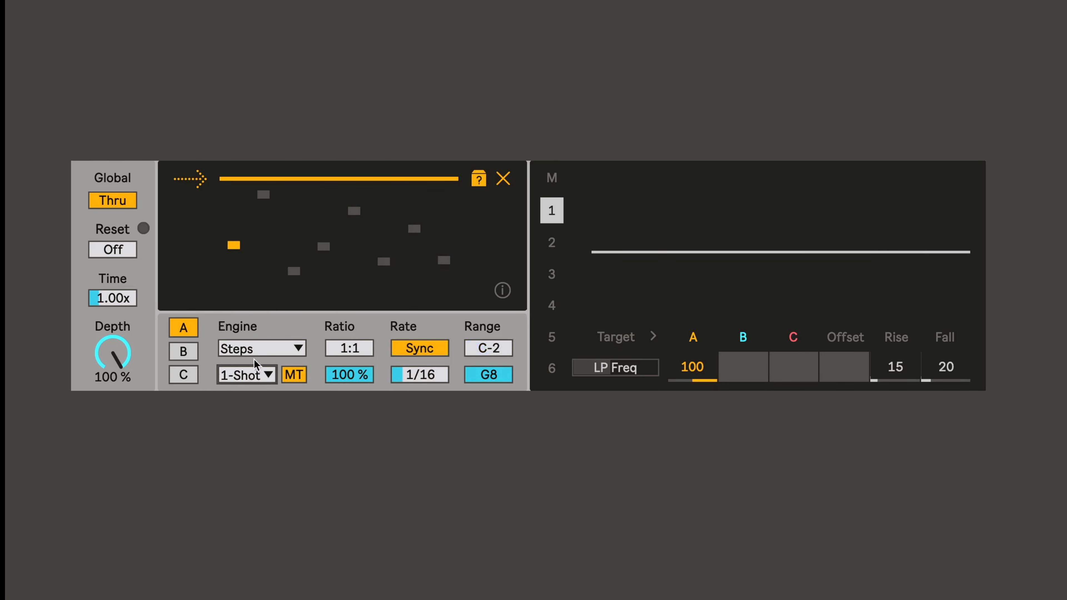
{"action": "left_click", "coordinate": [251, 372]}
{"action": "left_click", "coordinate": [252, 352]}
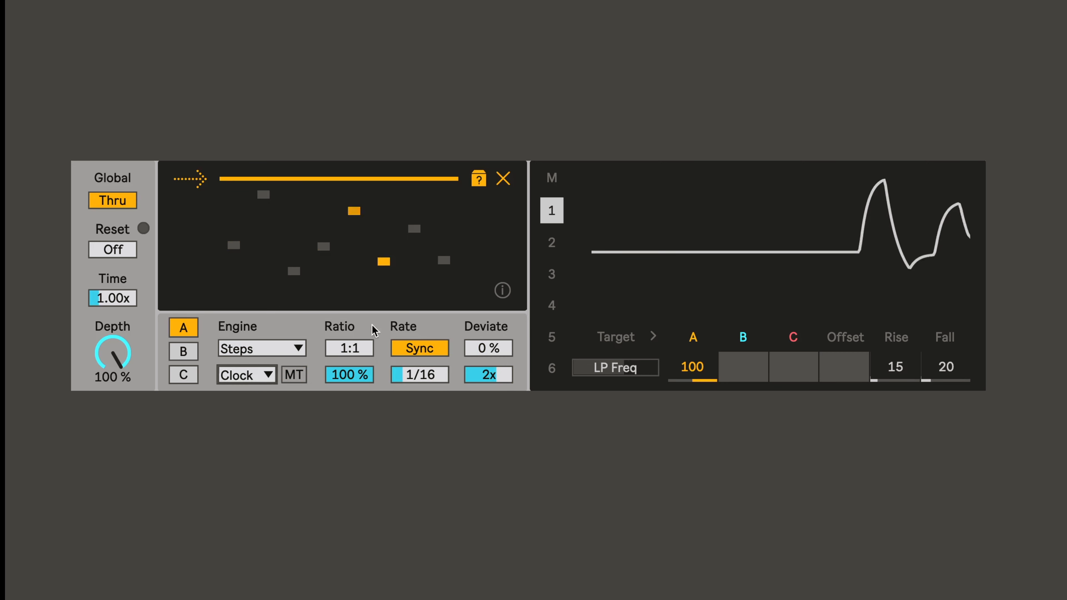
Set modulator A to 1-Shot triggering with its rate in Time mode at 250 ms
{"action": "left_click", "coordinate": [240, 375]}
{"action": "left_click", "coordinate": [241, 351]}
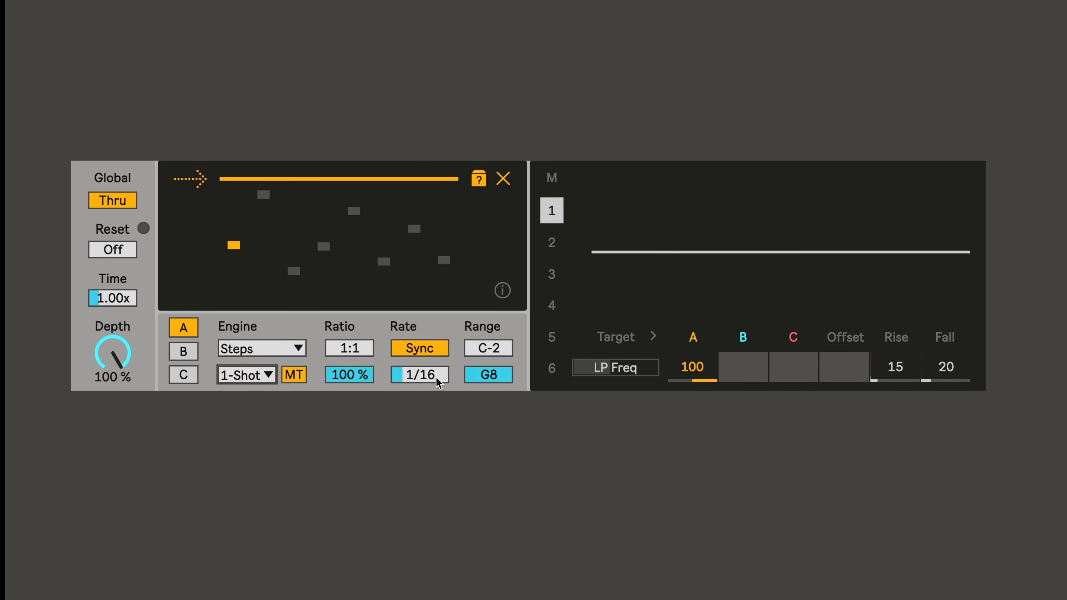
{"action": "left_click", "coordinate": [426, 345]}
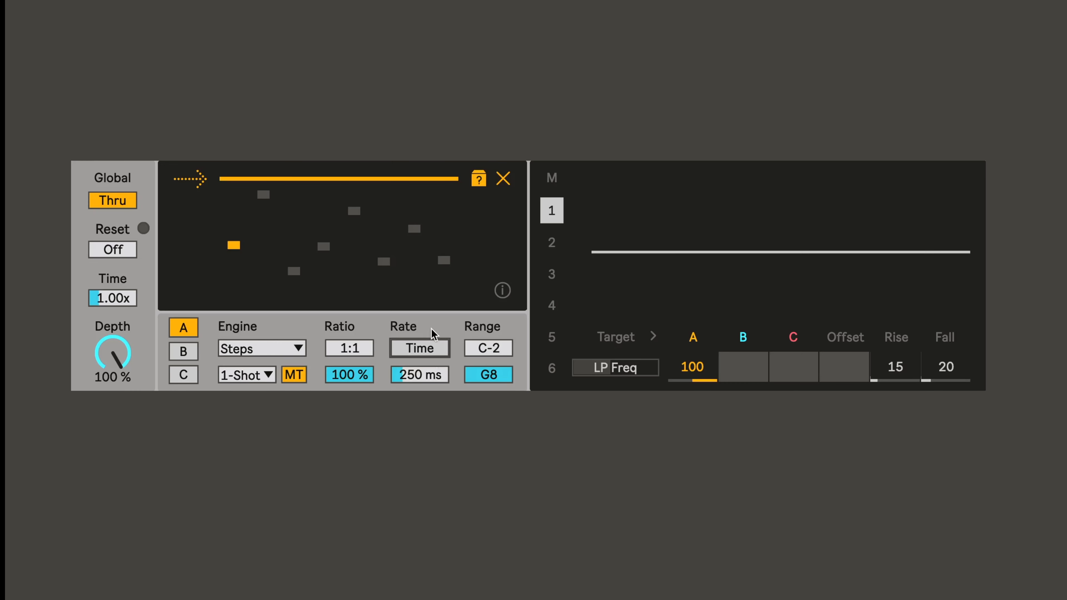
{"action": "mouse_move", "coordinate": [433, 363]}
{"action": "left_mouse_down"}
{"action": "mouse_move", "coordinate": [433, 294]}
{"action": "mouse_move", "coordinate": [432, 376]}
{"action": "left_mouse_up"}
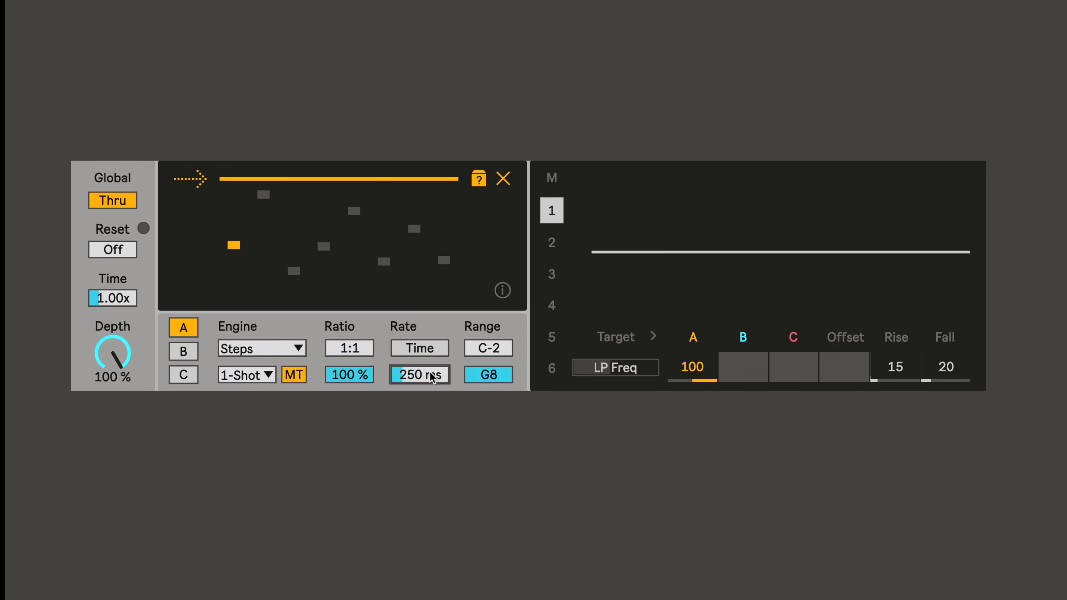
Switch modulator A's rate to Sync and try 1/8 and 1/32 before settling on 1/16
{"action": "left_click", "coordinate": [433, 350]}
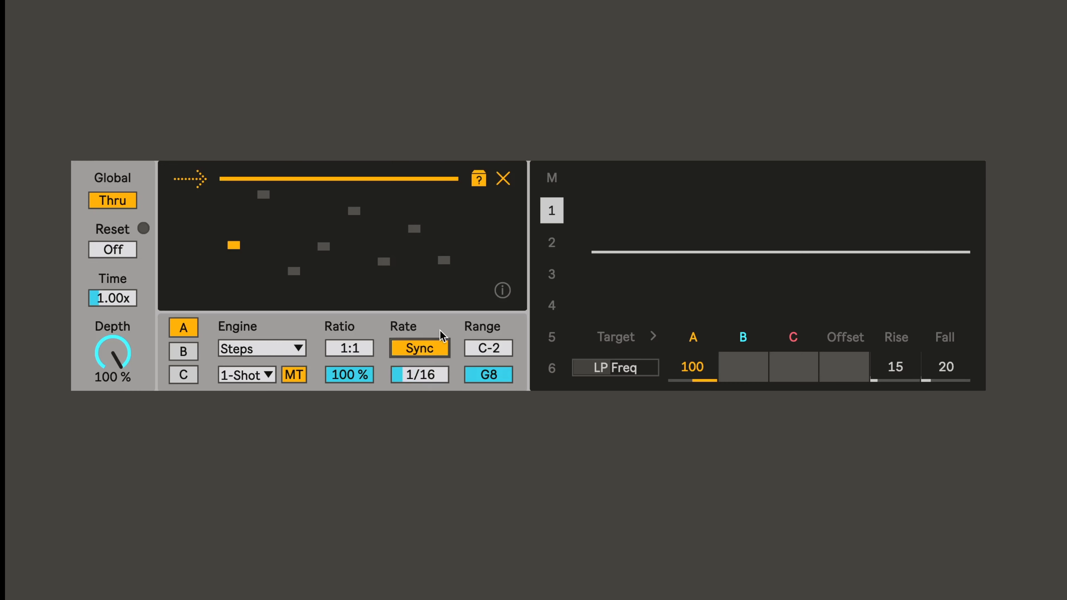
{"action": "left_click_drag", "start_coordinate": [426, 379], "coordinate": [426, 370]}
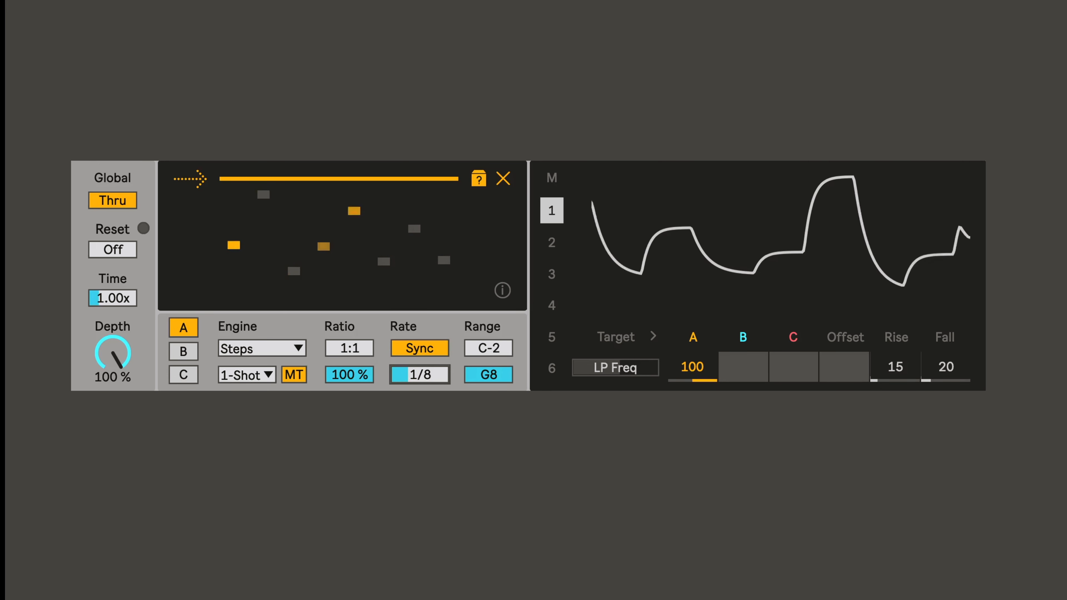
{"action": "left_click_drag", "start_coordinate": [434, 371], "coordinate": [433, 397]}
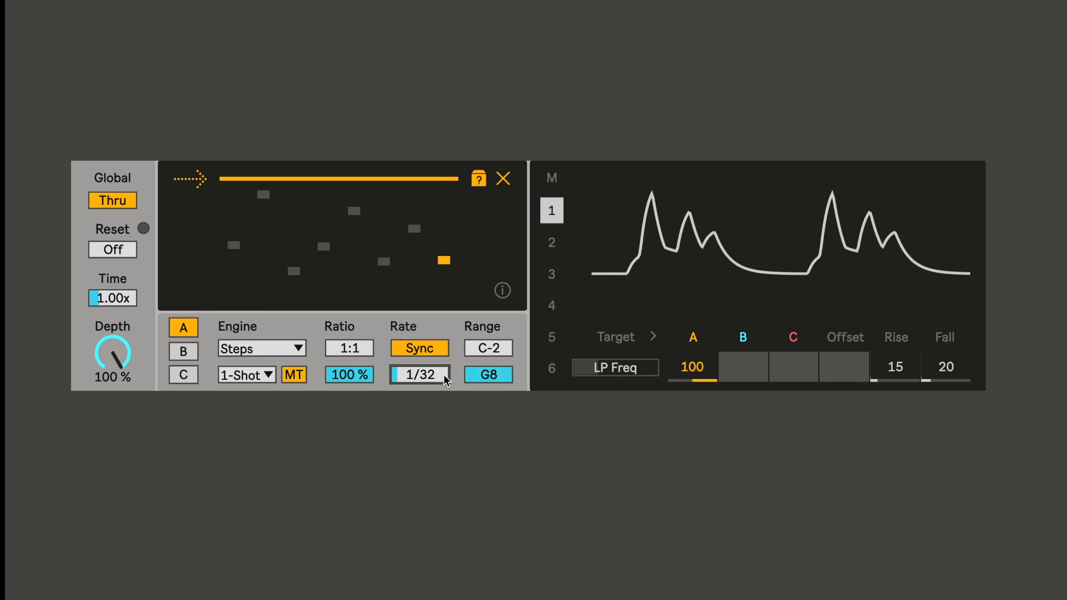
{"action": "left_click_drag", "start_coordinate": [444, 374], "coordinate": [443, 369]}
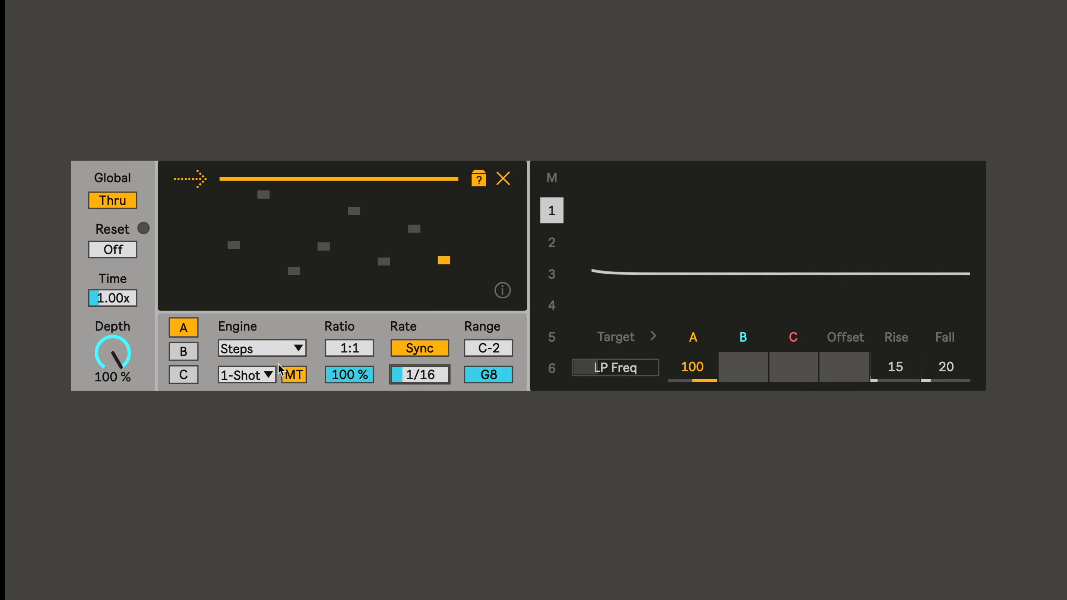
Set modulator A to Clock triggering with a synced rate of 1/4
{"action": "left_click", "coordinate": [255, 375]}
{"action": "left_click", "coordinate": [253, 352]}
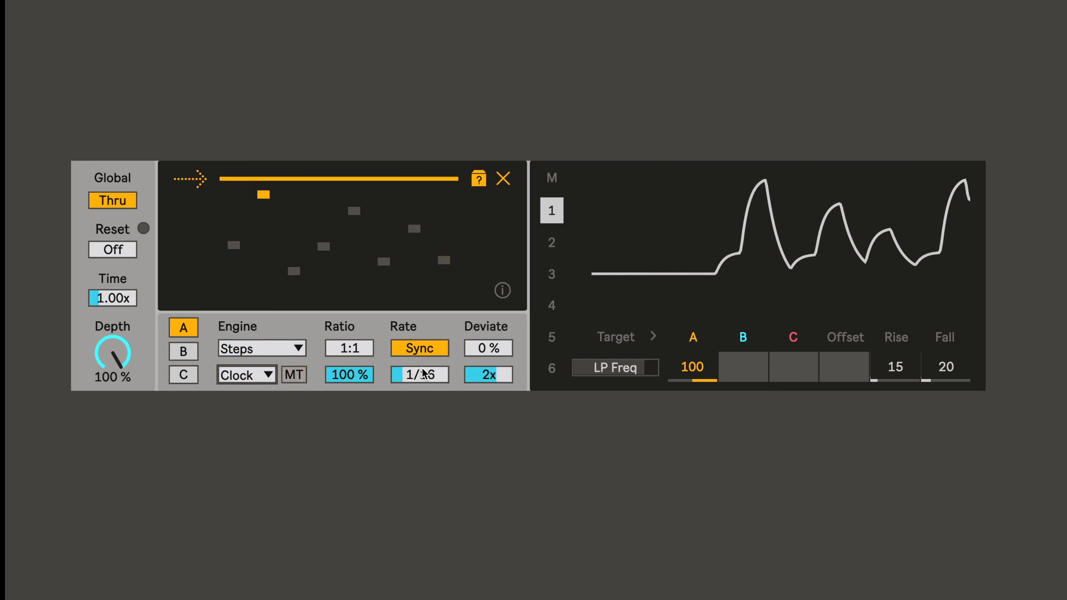
{"action": "left_click_drag", "start_coordinate": [424, 373], "coordinate": [423, 365]}
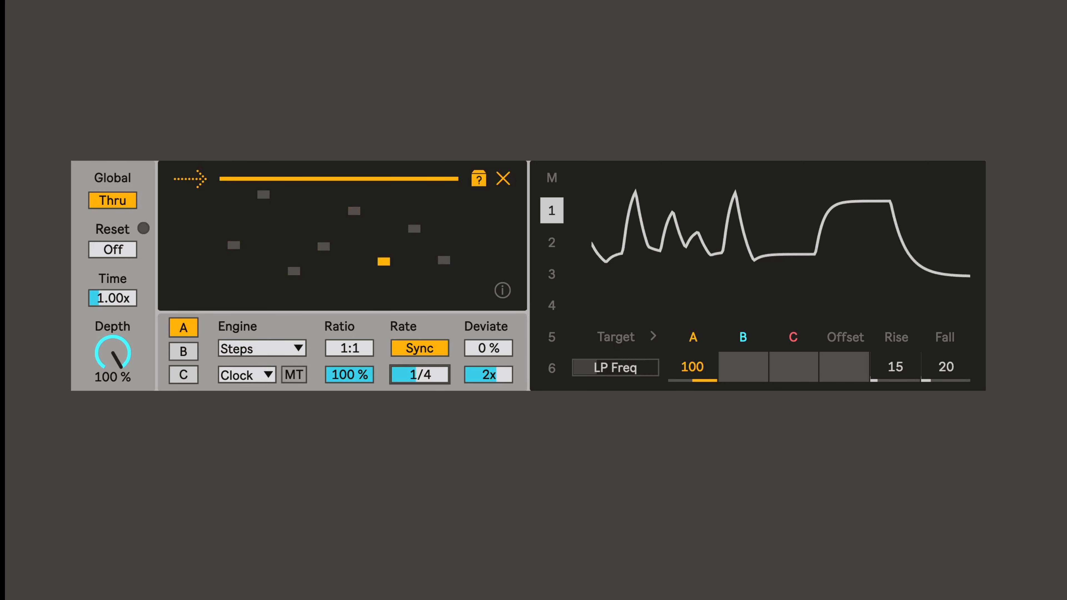
{"action": "left_click_drag", "start_coordinate": [434, 368], "coordinate": [434, 361]}
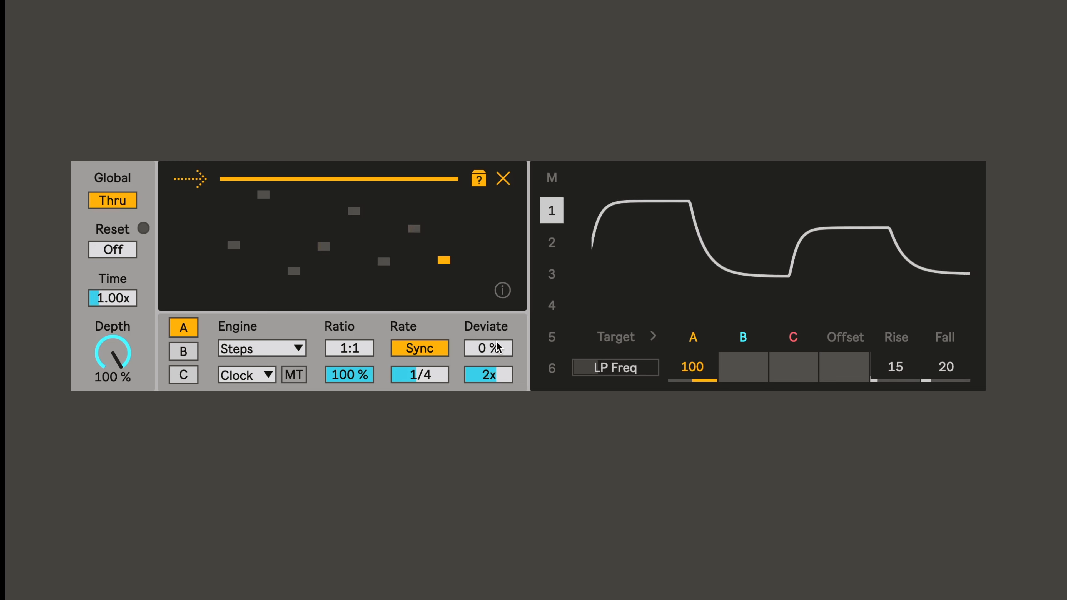
Set modulator A's Deviate to 62 % with the 2x multiplier and its synced rate to 1/16
{"action": "left_click_drag", "start_coordinate": [498, 350], "coordinate": [499, 324]}
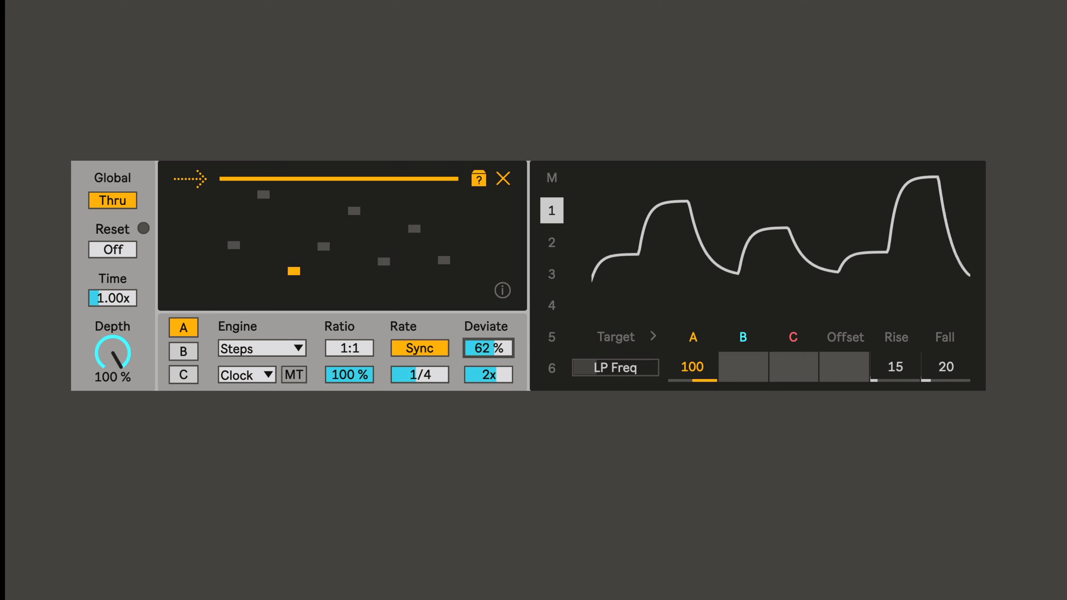
{"action": "left_click", "coordinate": [487, 377]}
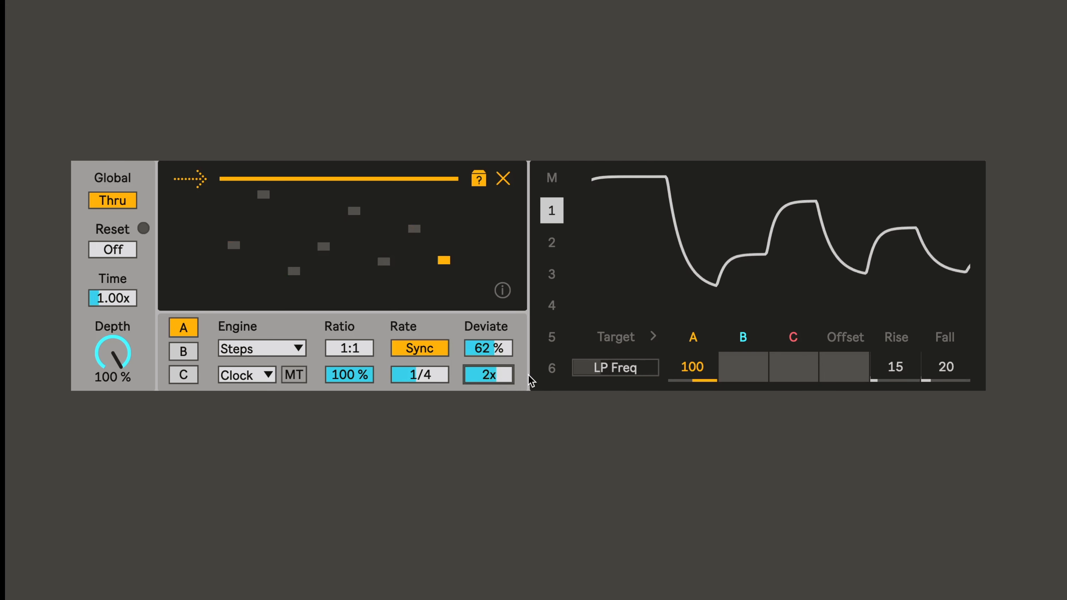
{"action": "left_click_drag", "start_coordinate": [400, 377], "coordinate": [401, 389]}
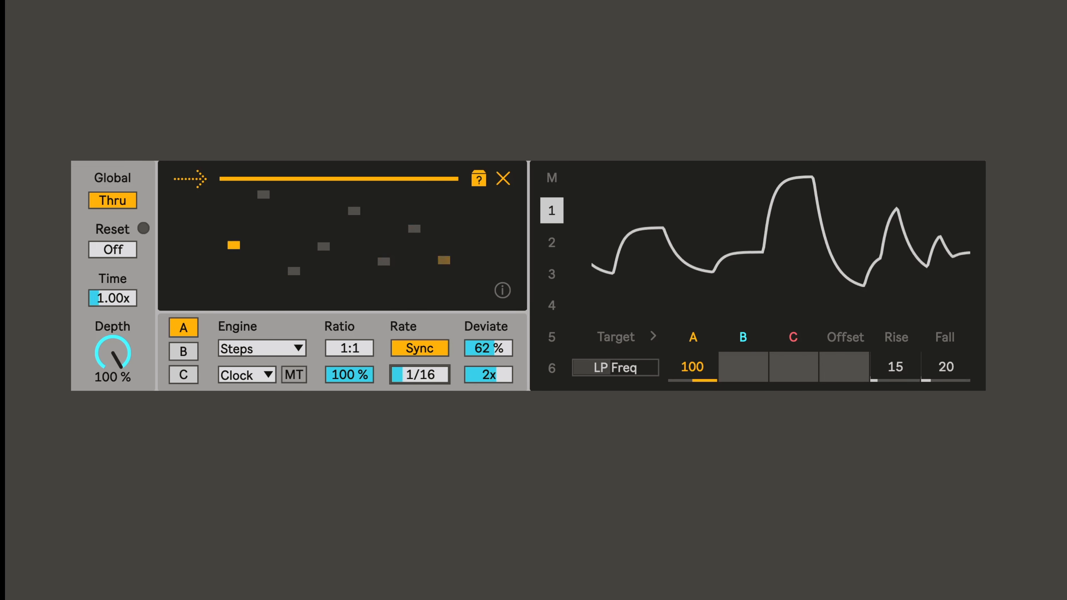
Try modulator A's Deviate at 51 % and 62 % while setting LP Freq's Rise to 6 and Fall to 22
{"action": "left_click_drag", "start_coordinate": [488, 349], "coordinate": [488, 357]}
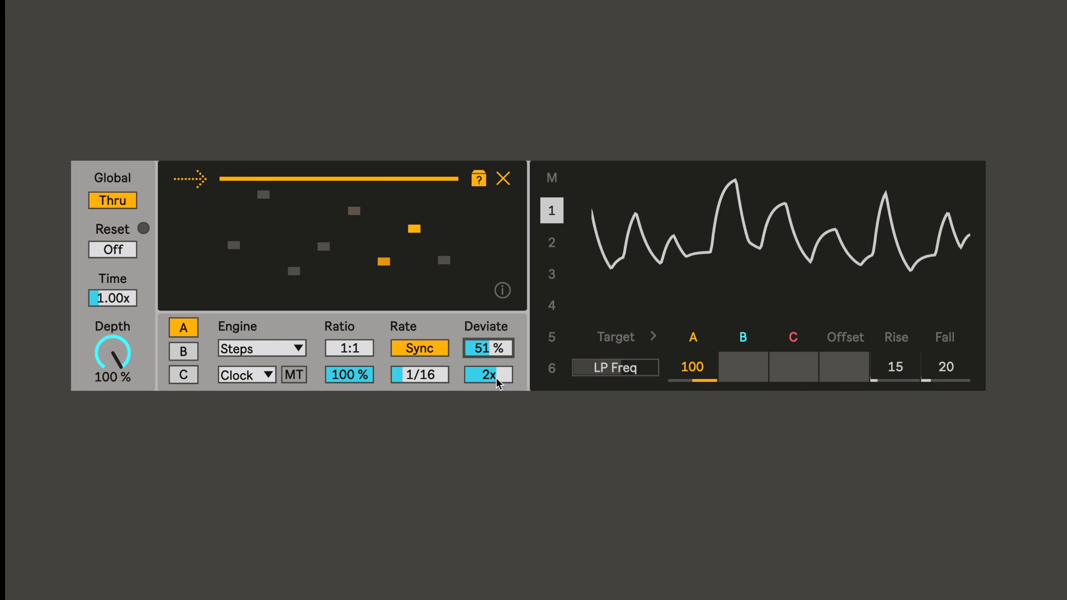
{"action": "left_click_drag", "start_coordinate": [893, 367], "coordinate": [946, 372]}
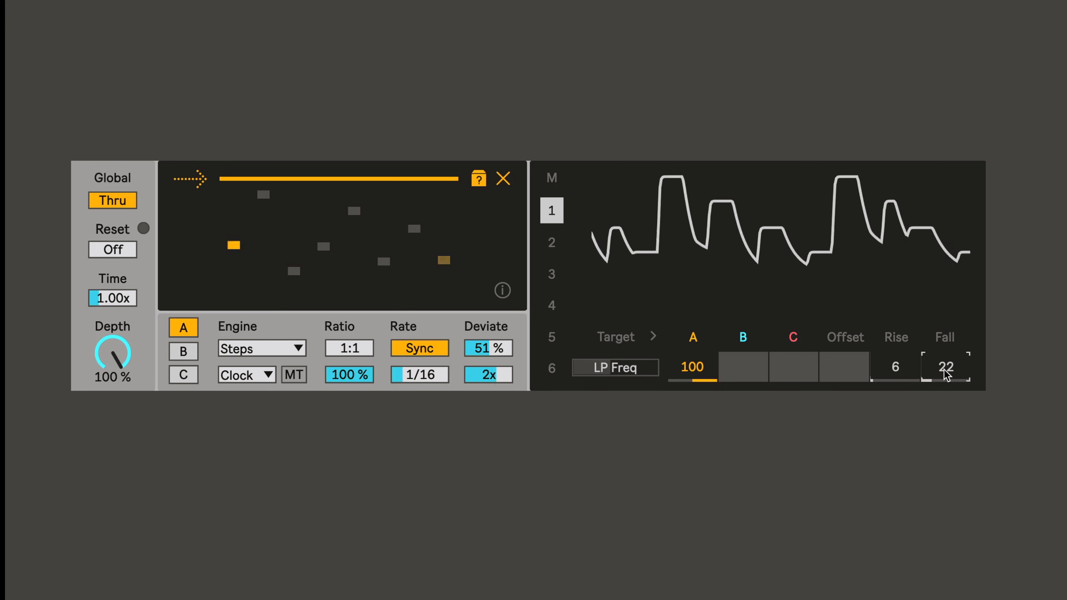
{"action": "left_click_drag", "start_coordinate": [513, 355], "coordinate": [513, 347]}
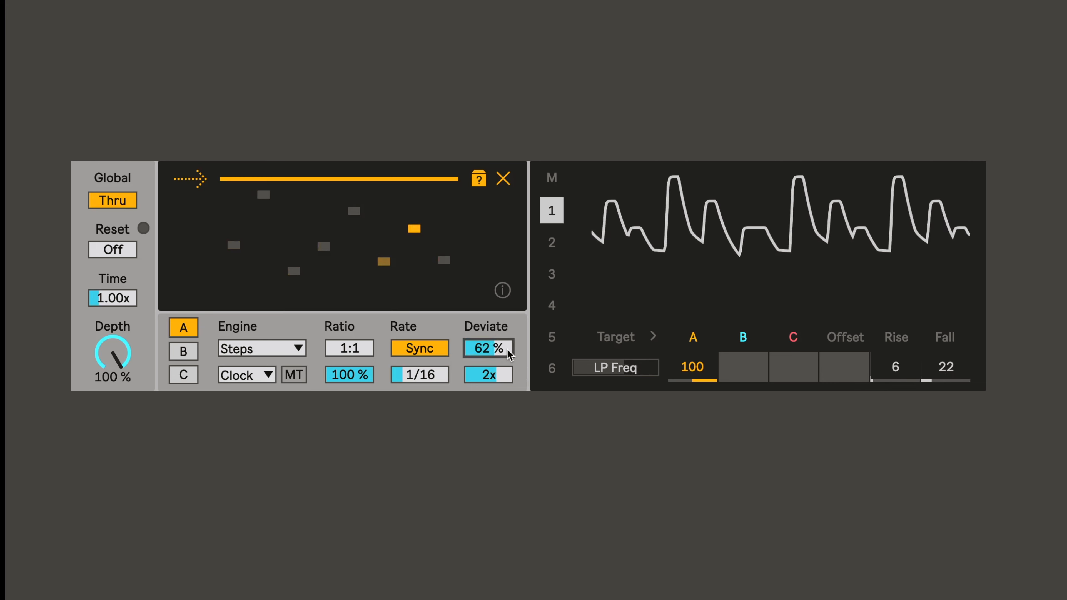
Reset modulator A's Deviate to 0 % and try the 4x deviation multiplier before returning it to 2x
{"action": "mouse_move", "coordinate": [492, 351]}
{"action": "left_mouse_down"}
{"action": "mouse_move", "coordinate": [491, 387]}
{"action": "mouse_move", "coordinate": [499, 360]}
{"action": "left_mouse_up"}
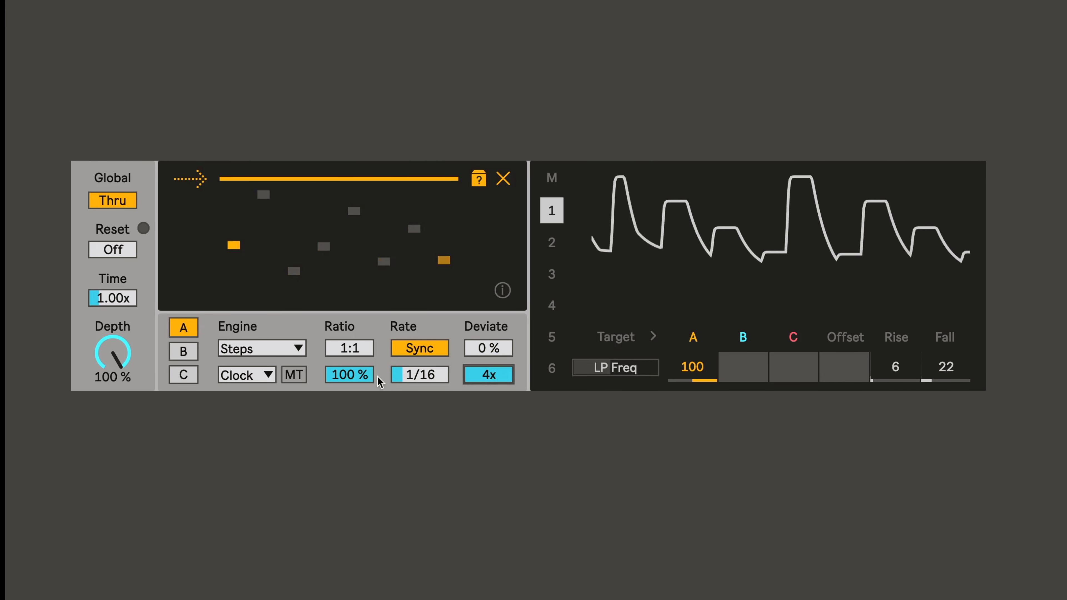
{"action": "left_click_drag", "start_coordinate": [466, 375], "coordinate": [466, 401]}
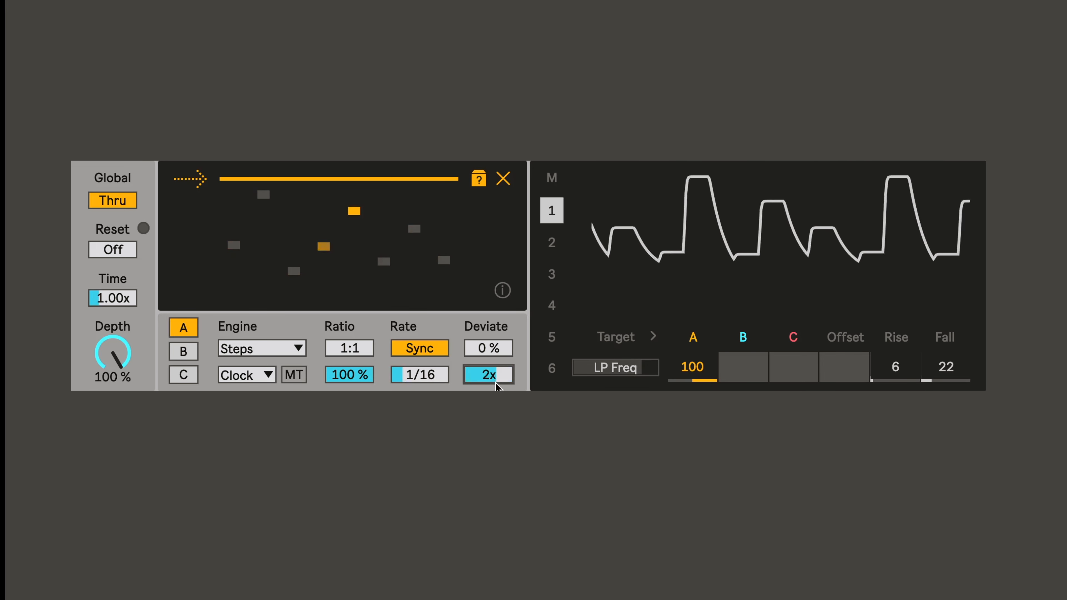
Switch modulator A's engine to Weights and redraw the five probability bars with the 0.50 bar highest
{"action": "left_click", "coordinate": [256, 348]}
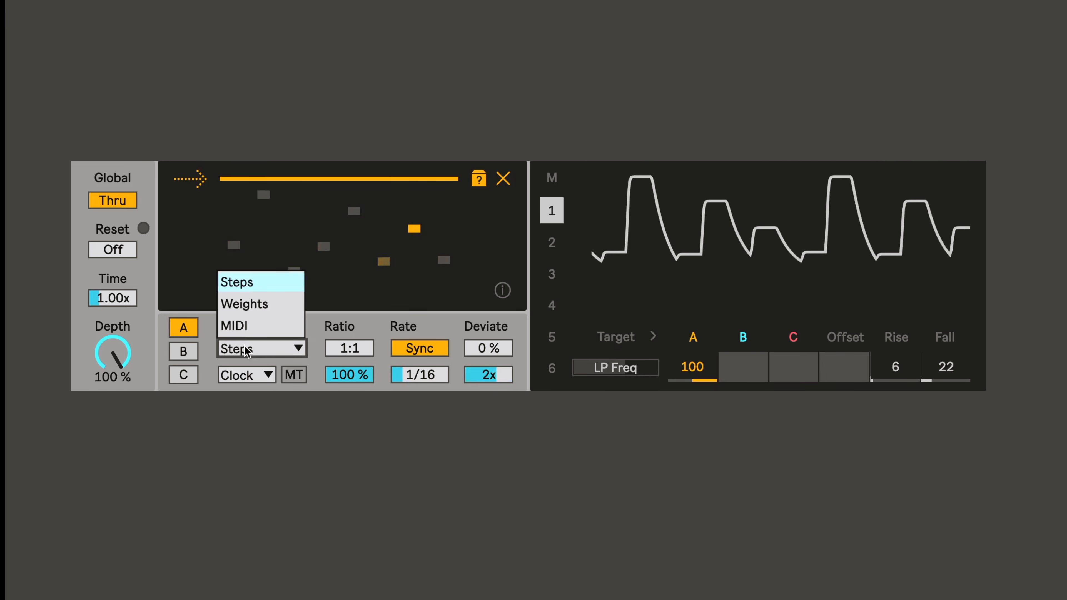
{"action": "left_click", "coordinate": [247, 304]}
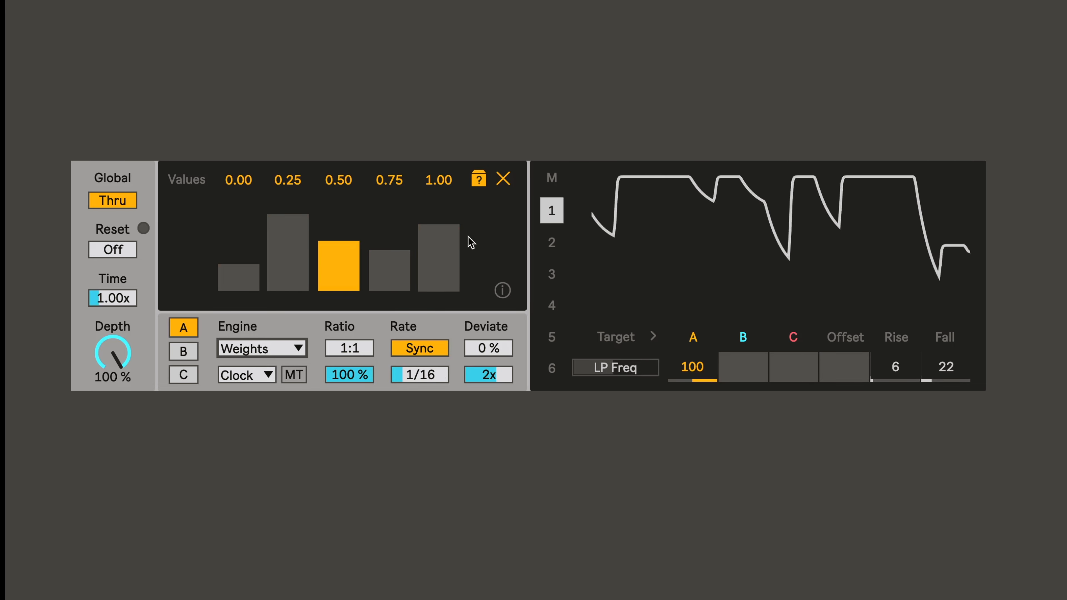
{"action": "mouse_move", "coordinate": [342, 305]}
{"action": "left_mouse_down"}
{"action": "mouse_move", "coordinate": [443, 269]}
{"action": "mouse_move", "coordinate": [364, 252]}
{"action": "mouse_move", "coordinate": [195, 290]}
{"action": "mouse_move", "coordinate": [227, 254]}
{"action": "left_mouse_up"}
{"action": "mouse_move", "coordinate": [306, 235]}
{"action": "left_mouse_down"}
{"action": "mouse_move", "coordinate": [365, 214]}
{"action": "mouse_move", "coordinate": [453, 219]}
{"action": "mouse_move", "coordinate": [457, 243]}
{"action": "left_mouse_up"}
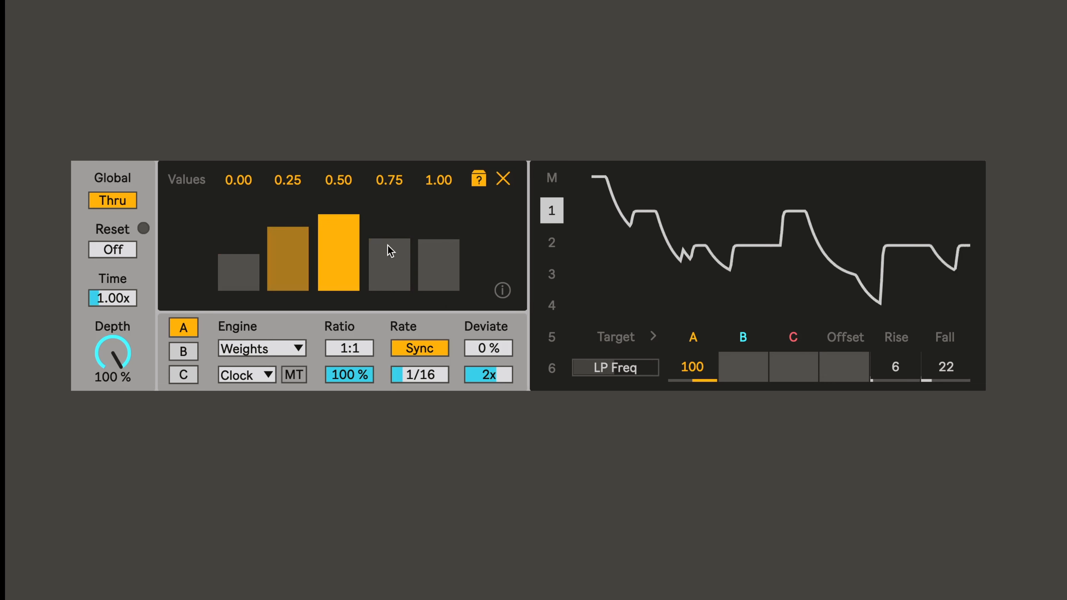
{"action": "mouse_move", "coordinate": [388, 250]}
{"action": "left_mouse_down"}
{"action": "mouse_move", "coordinate": [436, 246]}
{"action": "mouse_move", "coordinate": [443, 228]}
{"action": "left_mouse_up"}
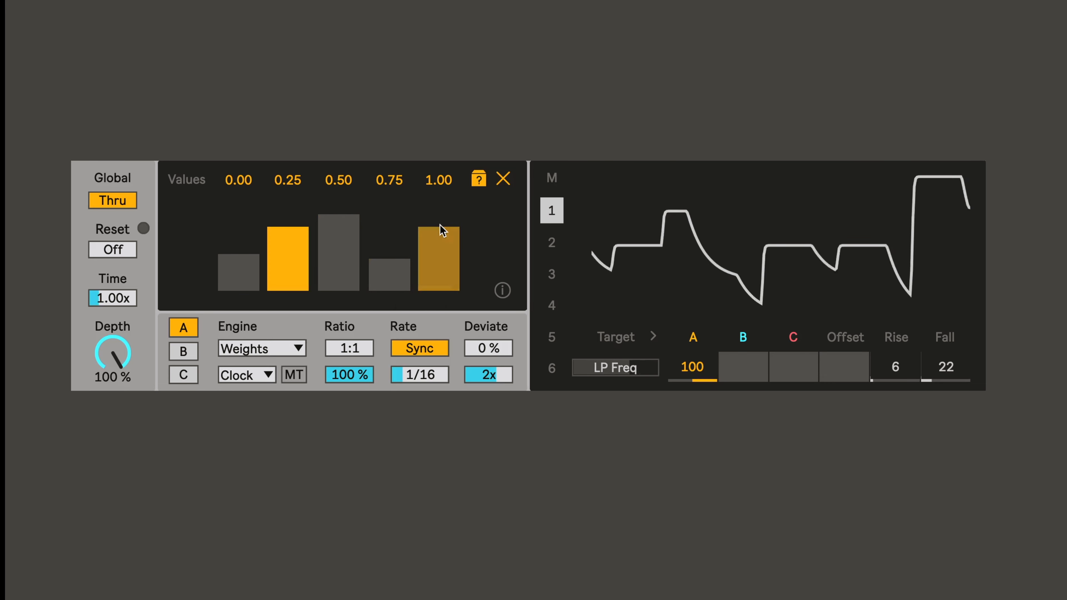
Reduce the weights of the three middle values to zero and raise the first value's weight above the last one's
{"action": "left_click", "coordinate": [298, 235]}
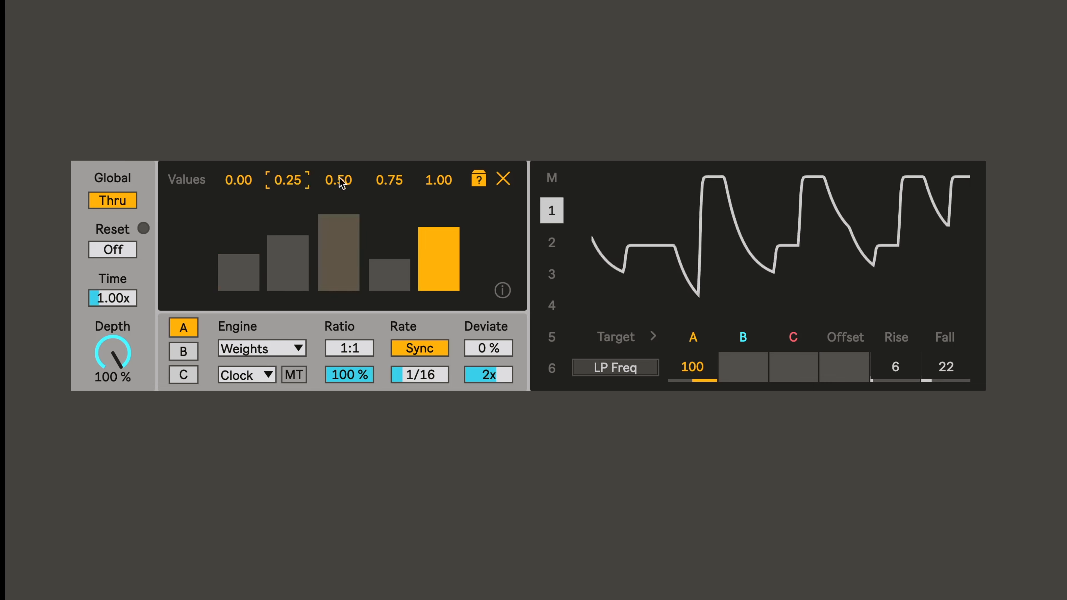
{"action": "left_click_drag", "start_coordinate": [288, 247], "coordinate": [381, 296]}
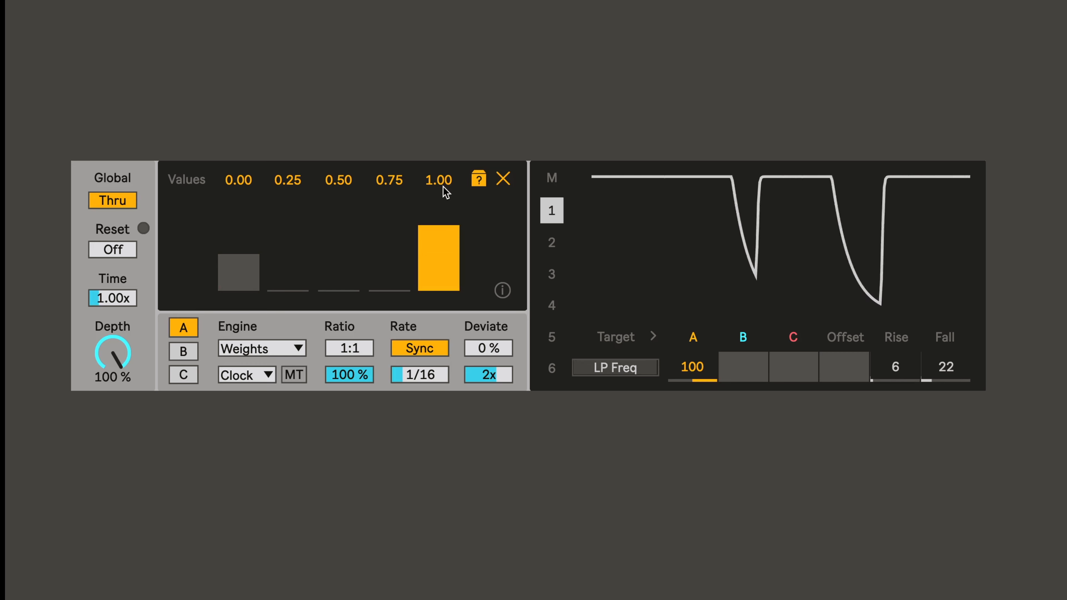
{"action": "left_click_drag", "start_coordinate": [248, 257], "coordinate": [245, 222]}
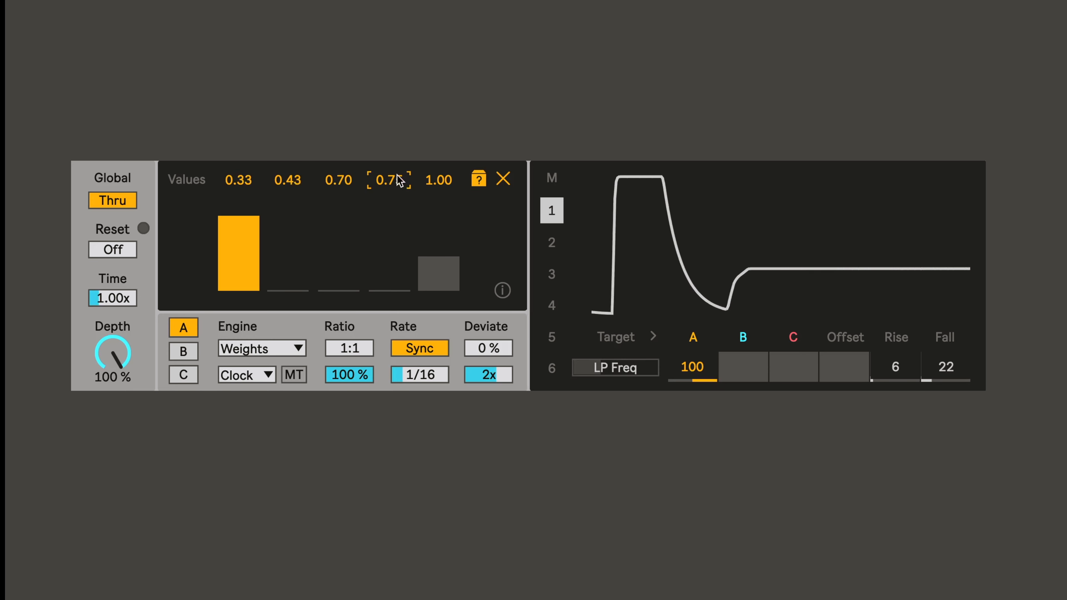
Reset the first three step values to their defaults of 0.00, 0.25 and 0.50
{"action": "double_click", "coordinate": [344, 179]}
{"action": "double_click", "coordinate": [289, 180]}
{"action": "double_click", "coordinate": [230, 181]}
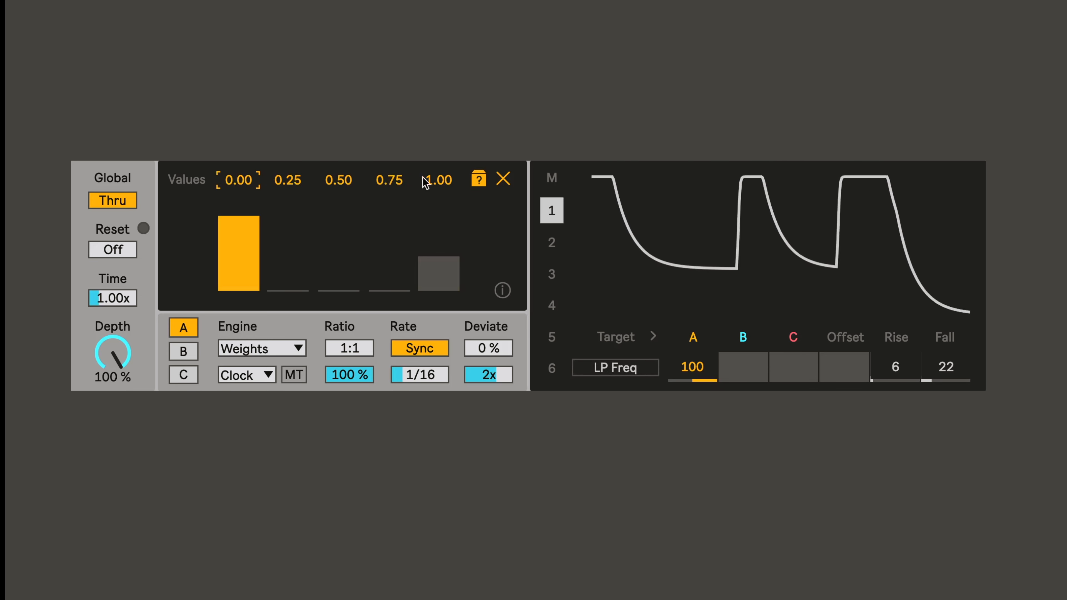
Redraw the weights of the values 0.25 to 1.00, making 1.00 the heaviest and 0.50 the lightest
{"action": "left_click_drag", "start_coordinate": [271, 221], "coordinate": [419, 209]}
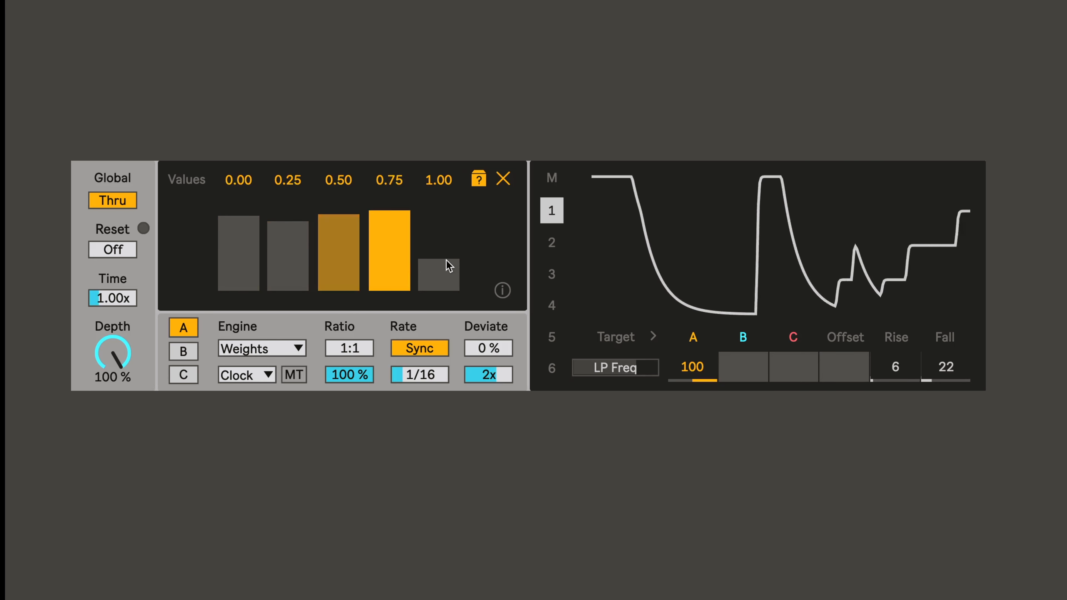
{"action": "mouse_move", "coordinate": [446, 259]}
{"action": "left_mouse_down"}
{"action": "mouse_move", "coordinate": [395, 256]}
{"action": "mouse_move", "coordinate": [371, 232]}
{"action": "left_mouse_up"}
{"action": "left_click_drag", "start_coordinate": [284, 255], "coordinate": [305, 264]}
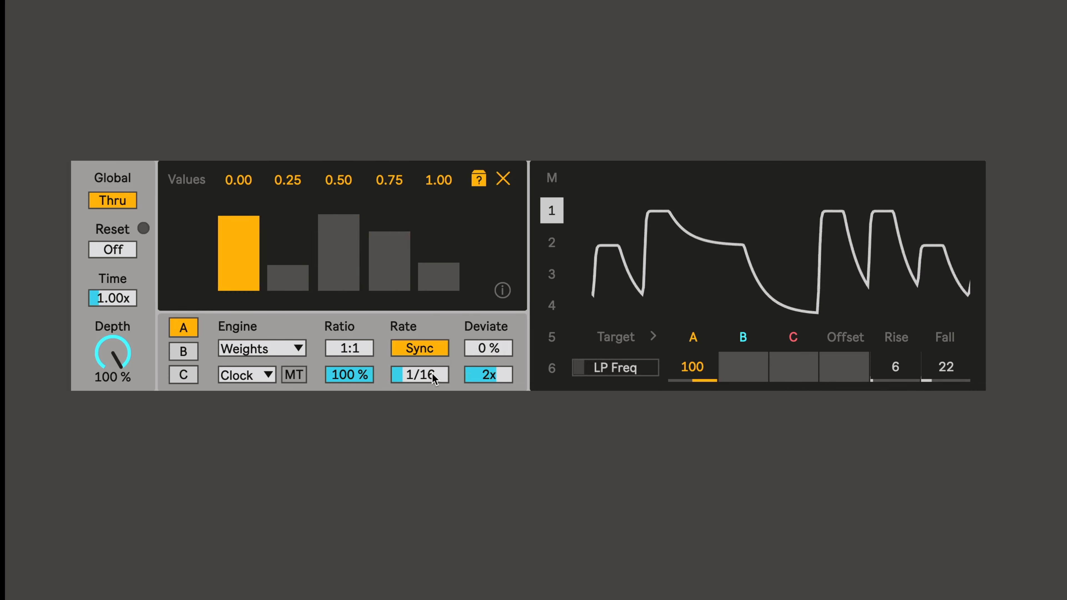
{"action": "left_click_drag", "start_coordinate": [348, 241], "coordinate": [355, 255]}
{"action": "left_click_drag", "start_coordinate": [439, 225], "coordinate": [441, 211]}
{"action": "left_click", "coordinate": [286, 246]}
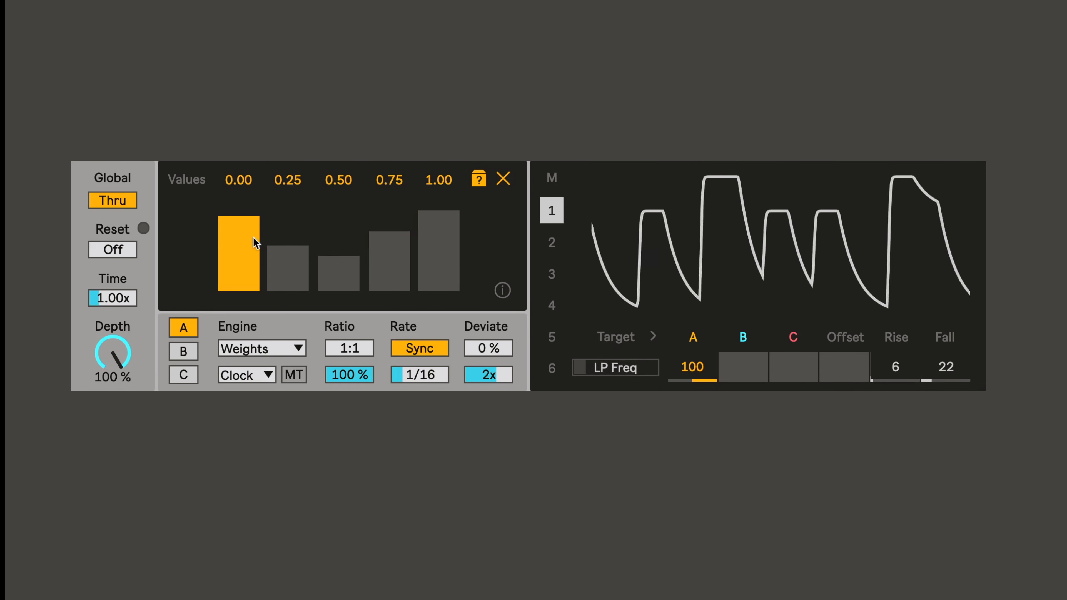
Lower and raise the weights of 0.00, 0.25 and 1.00 in turn, leaving 1.00 the heaviest
{"action": "left_click_drag", "start_coordinate": [253, 237], "coordinate": [252, 267]}
{"action": "left_click_drag", "start_coordinate": [423, 239], "coordinate": [430, 269]}
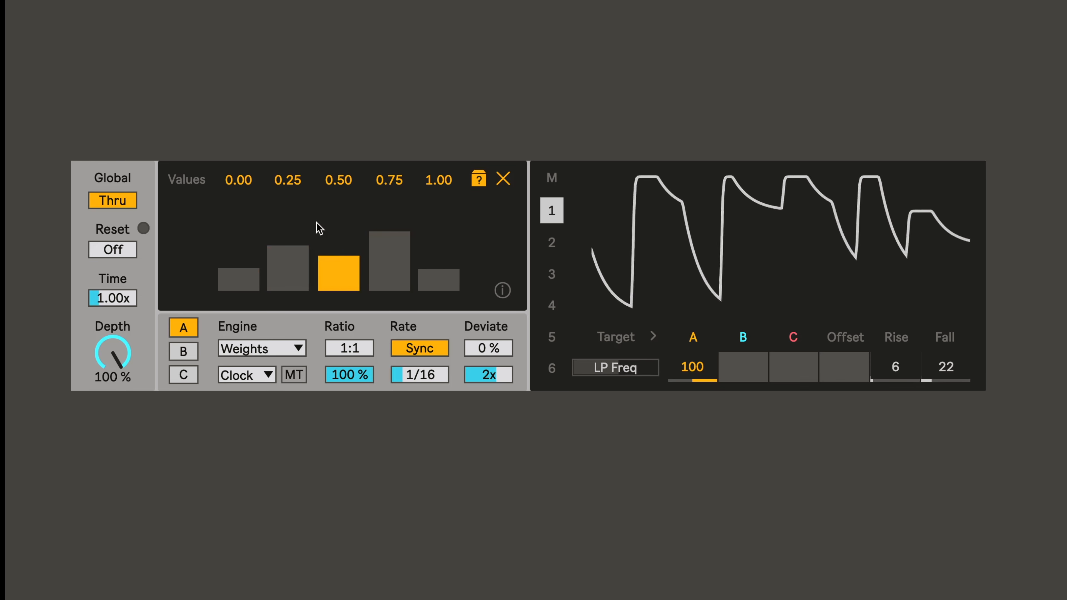
{"action": "left_click", "coordinate": [290, 204]}
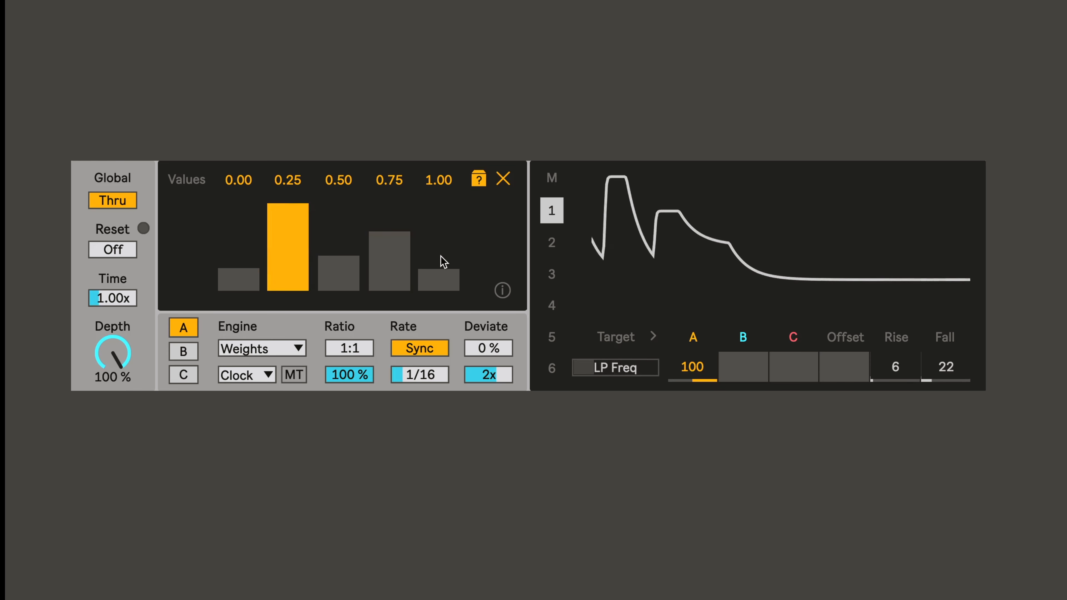
{"action": "left_click", "coordinate": [303, 229]}
{"action": "left_click", "coordinate": [456, 216]}
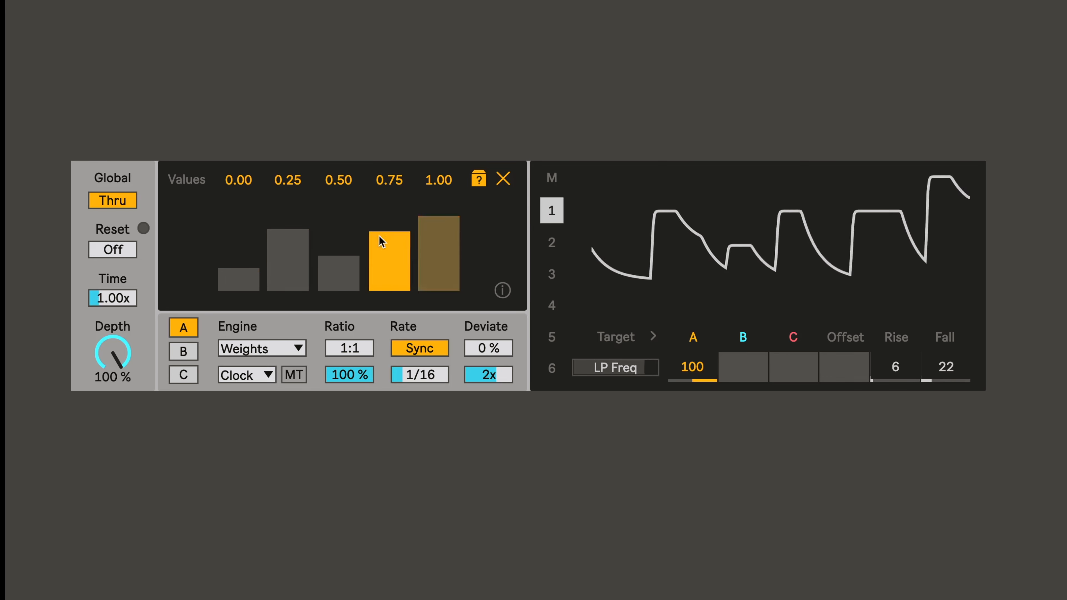
{"action": "left_click_drag", "start_coordinate": [216, 263], "coordinate": [220, 233]}
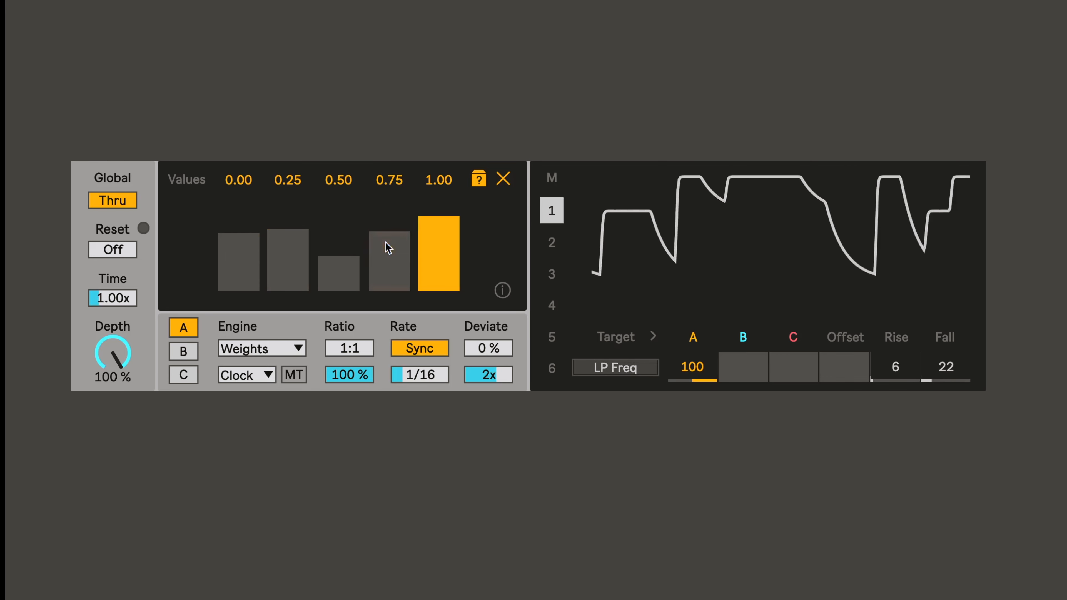
Rebalance all five weights so that 0.50 is heaviest, followed by 0.25 and 0.75, with 0.00 and 1.00 low
{"action": "left_click", "coordinate": [250, 255]}
{"action": "left_click", "coordinate": [436, 256]}
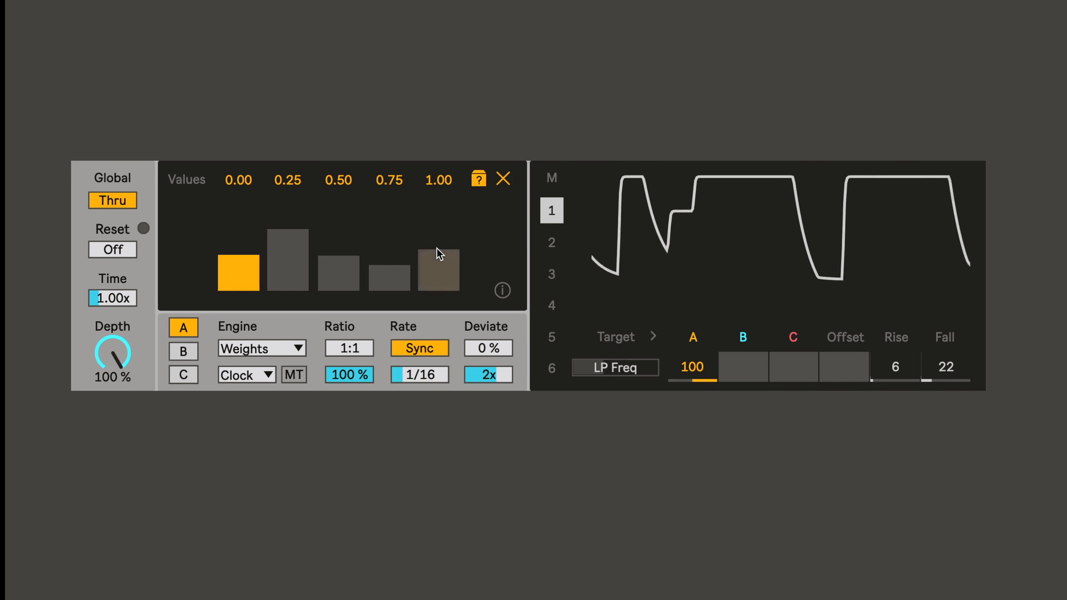
{"action": "left_click", "coordinate": [390, 220]}
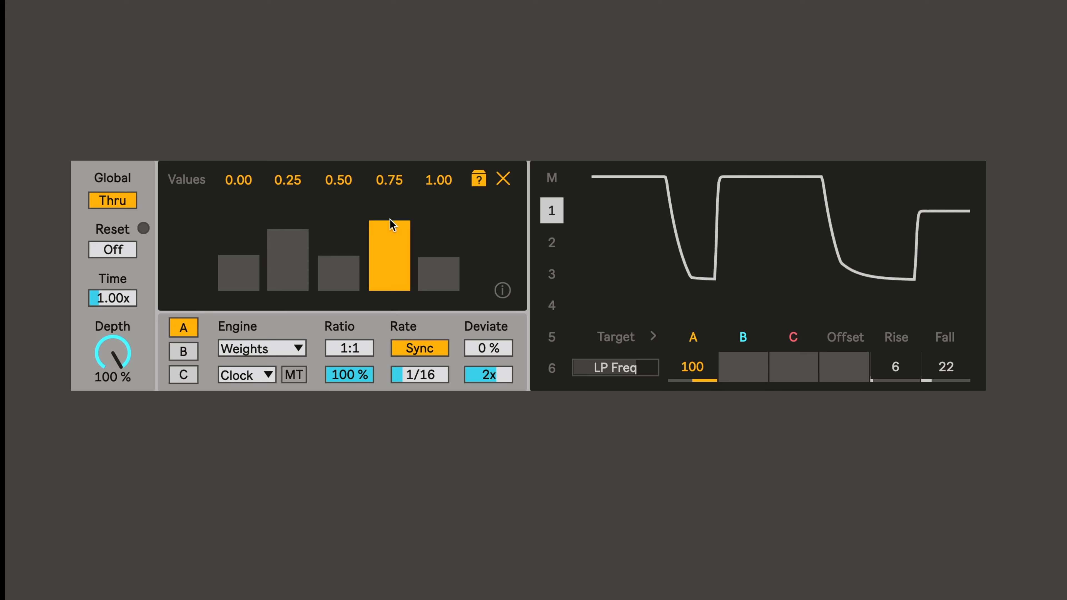
{"action": "left_click", "coordinate": [305, 244]}
{"action": "left_click_drag", "start_coordinate": [421, 227], "coordinate": [429, 262]}
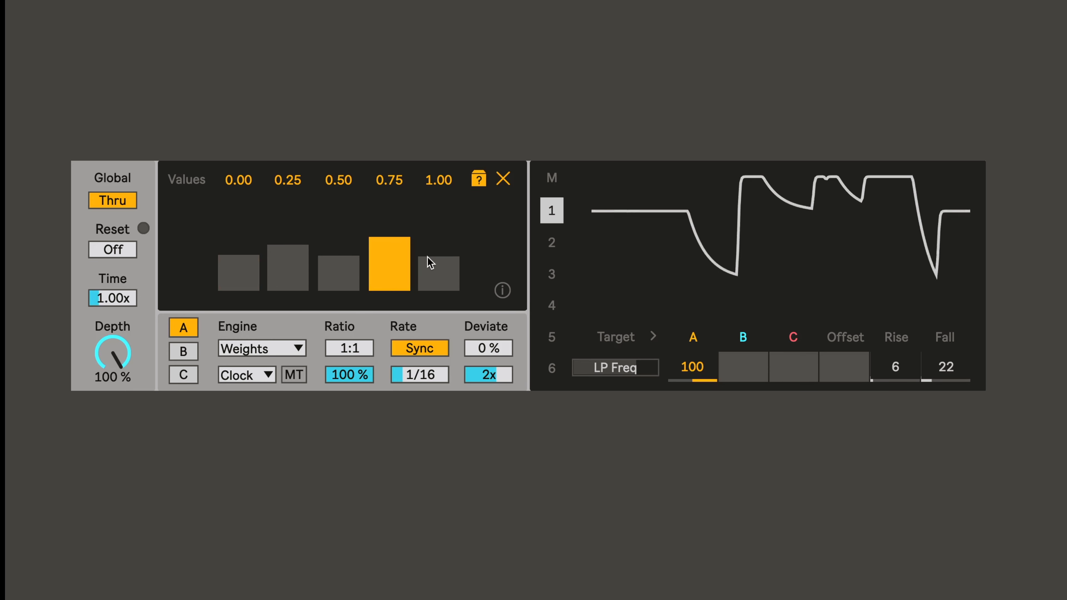
{"action": "left_click", "coordinate": [344, 199]}
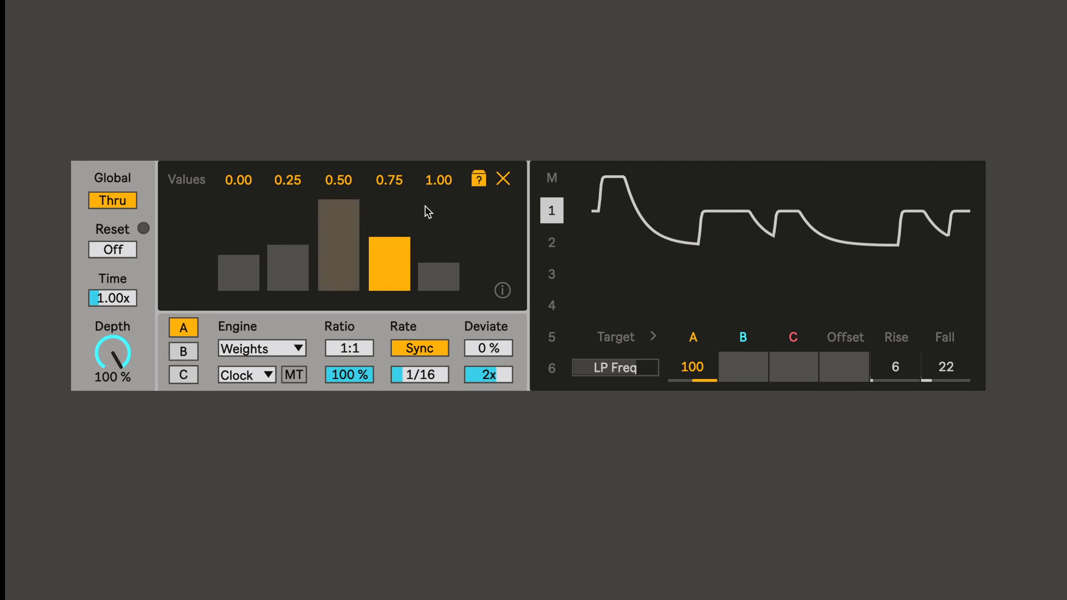
{"action": "left_click", "coordinate": [287, 229]}
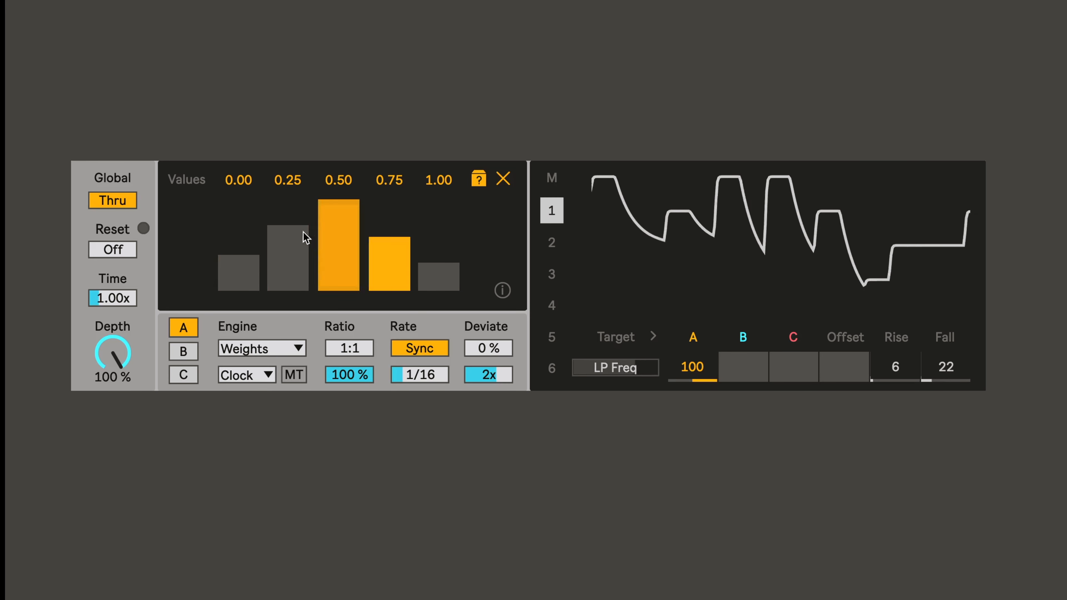
Drop the weights of 0.00, 0.50 and 0.75 to zero and raise the weight of 1.00
{"action": "left_click_drag", "start_coordinate": [248, 269], "coordinate": [237, 312]}
{"action": "left_click_drag", "start_coordinate": [356, 243], "coordinate": [379, 319]}
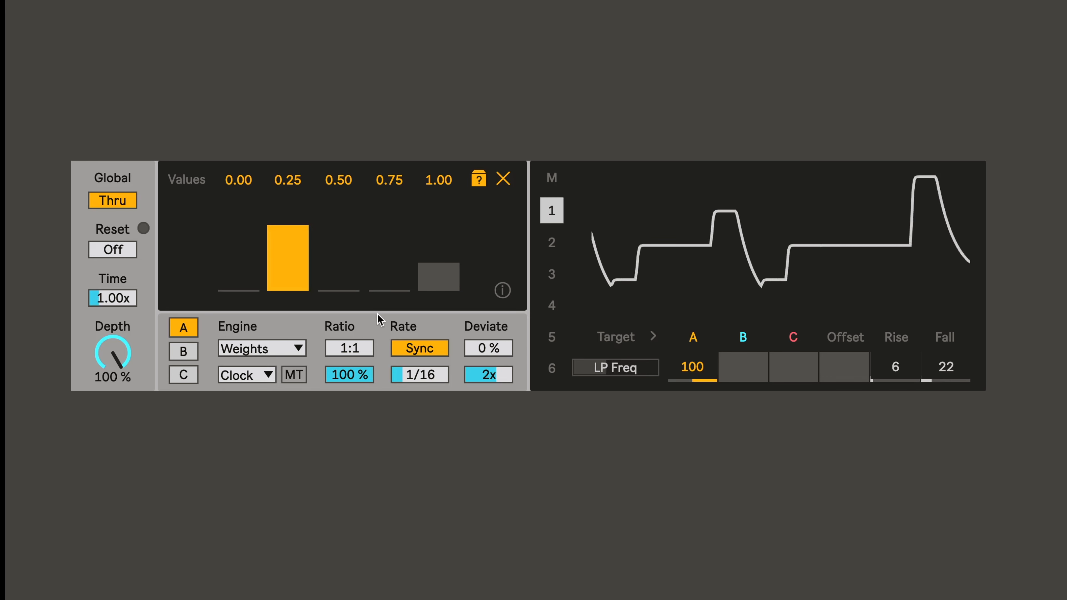
{"action": "left_click_drag", "start_coordinate": [463, 234], "coordinate": [455, 238]}
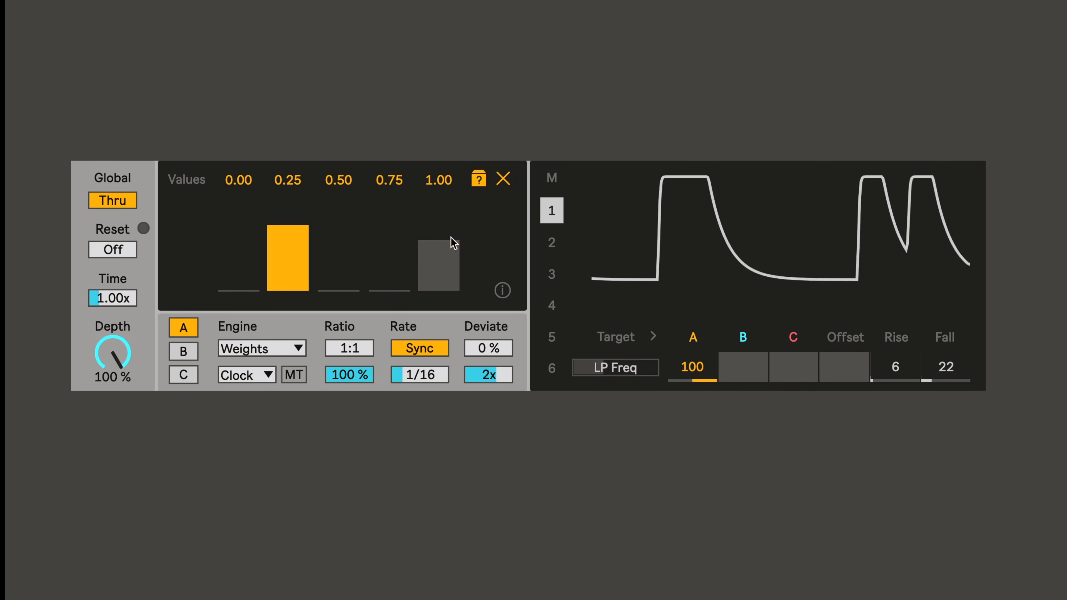
{"action": "left_click_drag", "start_coordinate": [451, 238], "coordinate": [447, 246]}
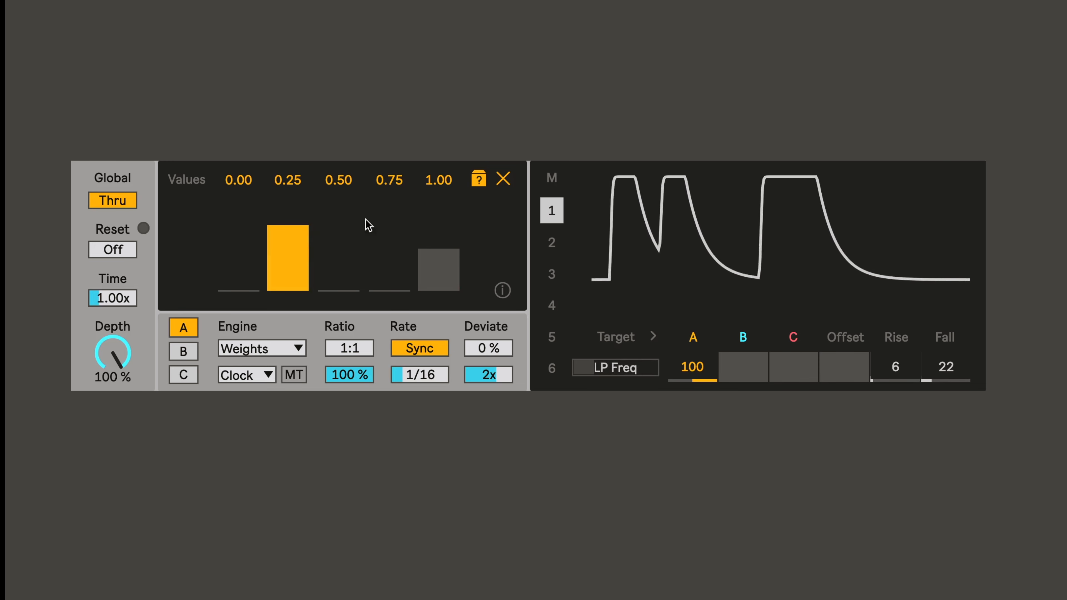
{"action": "left_click", "coordinate": [429, 251]}
Lower the weight of 0.25 slightly and give 0.00, 0.50 and 0.75 weights again, making 0.75 the heaviest
{"action": "left_click", "coordinate": [304, 226]}
{"action": "left_click_drag", "start_coordinate": [303, 226], "coordinate": [305, 235]}
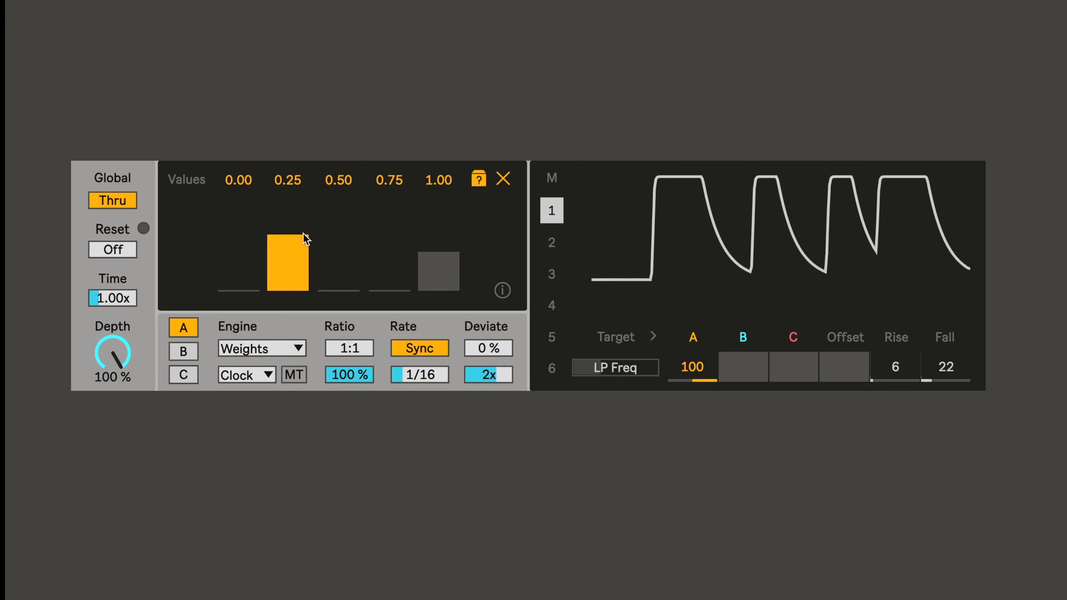
{"action": "left_click", "coordinate": [256, 246]}
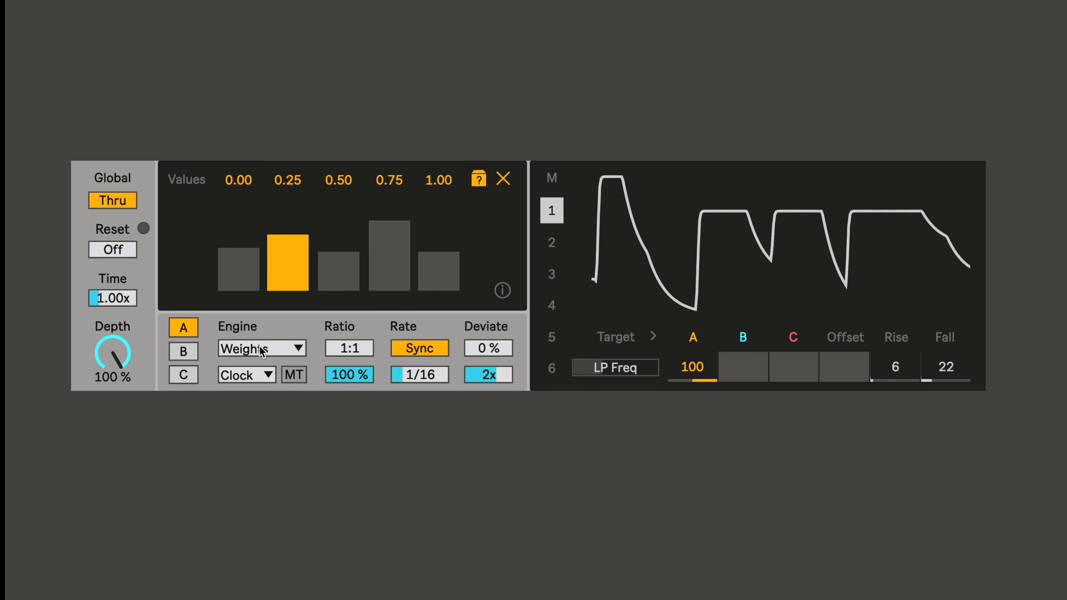
Switch modulator A to the MIDI engine with the Note source and reduce its resolution to 5 Steps and finally 1 Step
{"action": "left_click", "coordinate": [261, 349]}
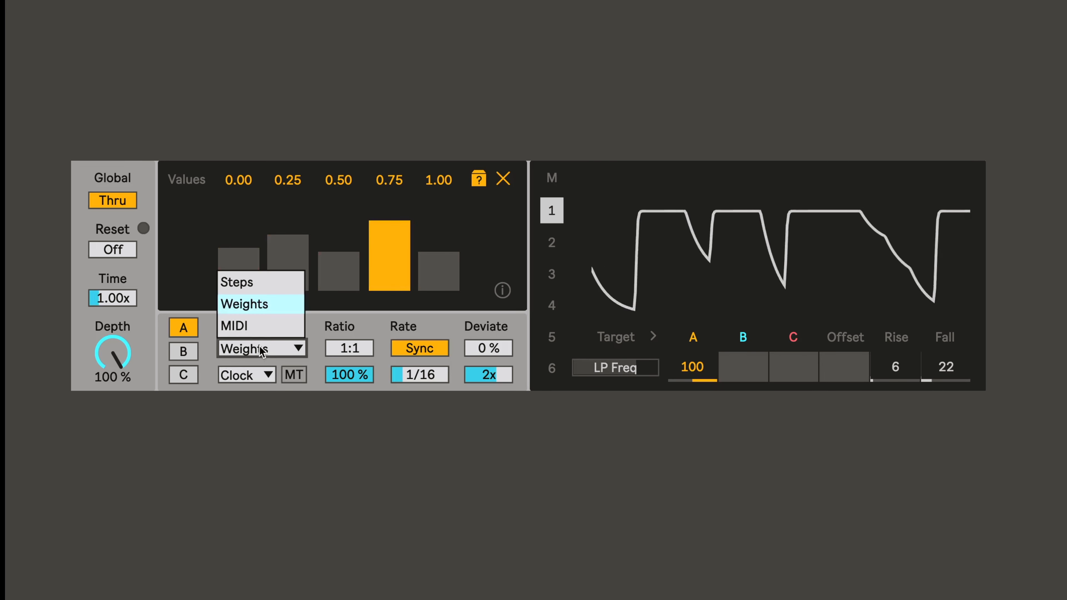
{"action": "left_click", "coordinate": [277, 327]}
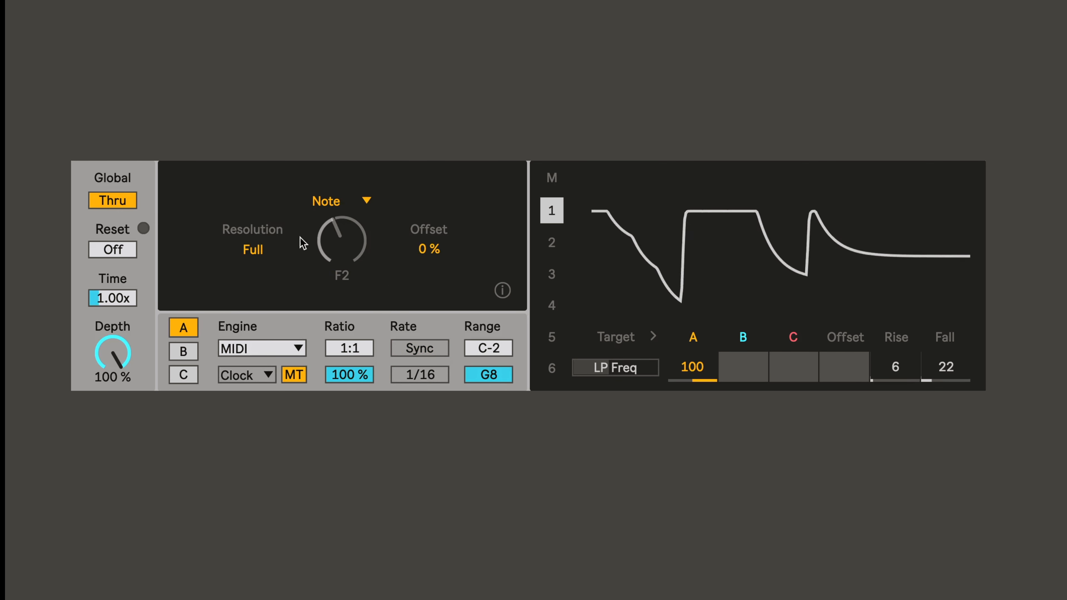
{"action": "left_click", "coordinate": [354, 203]}
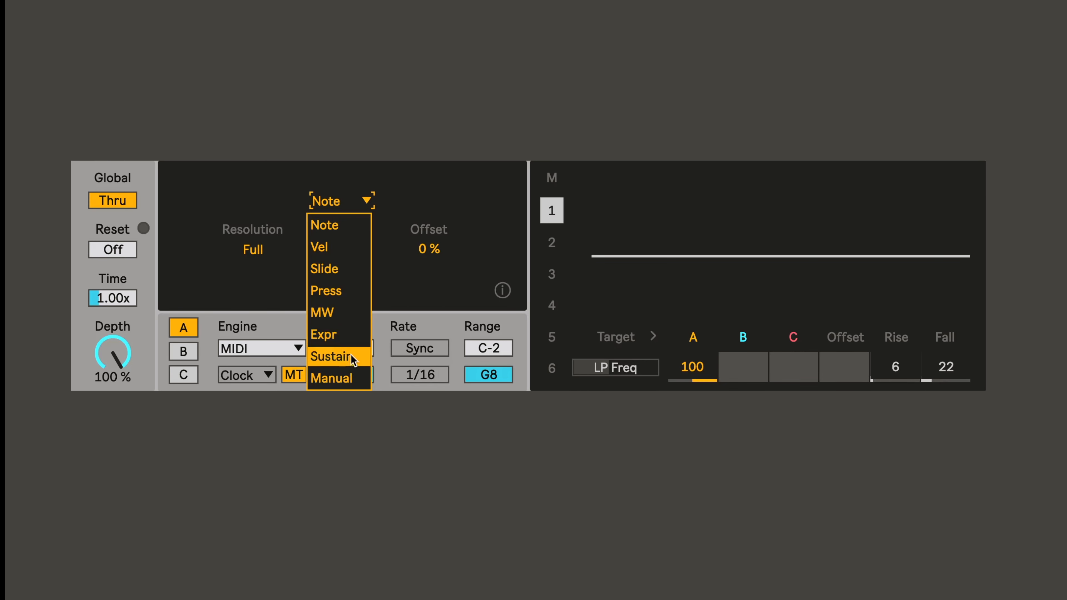
{"action": "left_click", "coordinate": [328, 226]}
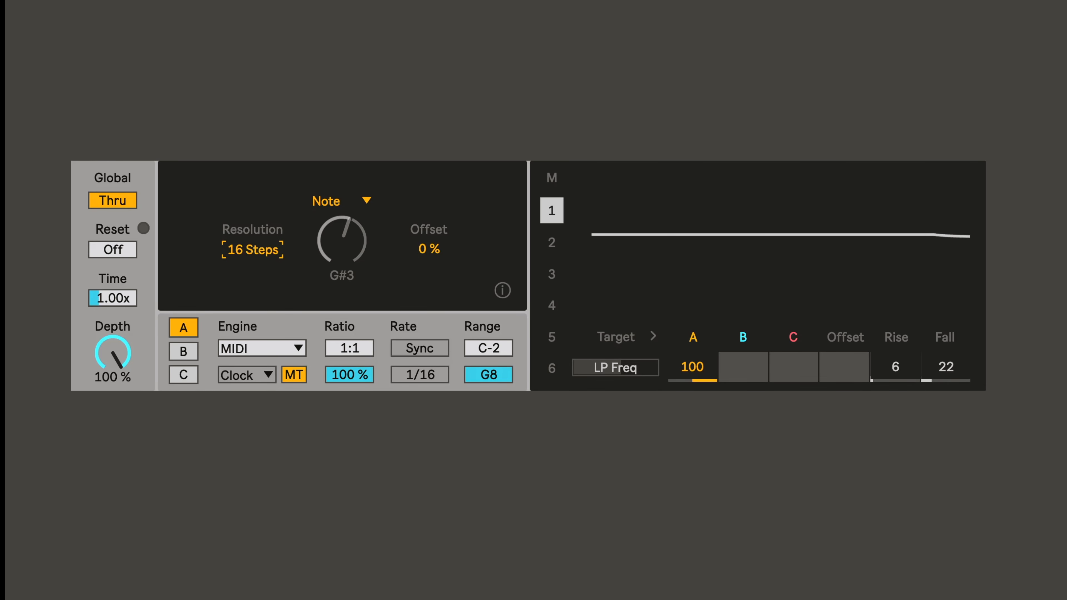
{"action": "left_click_drag", "start_coordinate": [253, 249], "coordinate": [298, 262]}
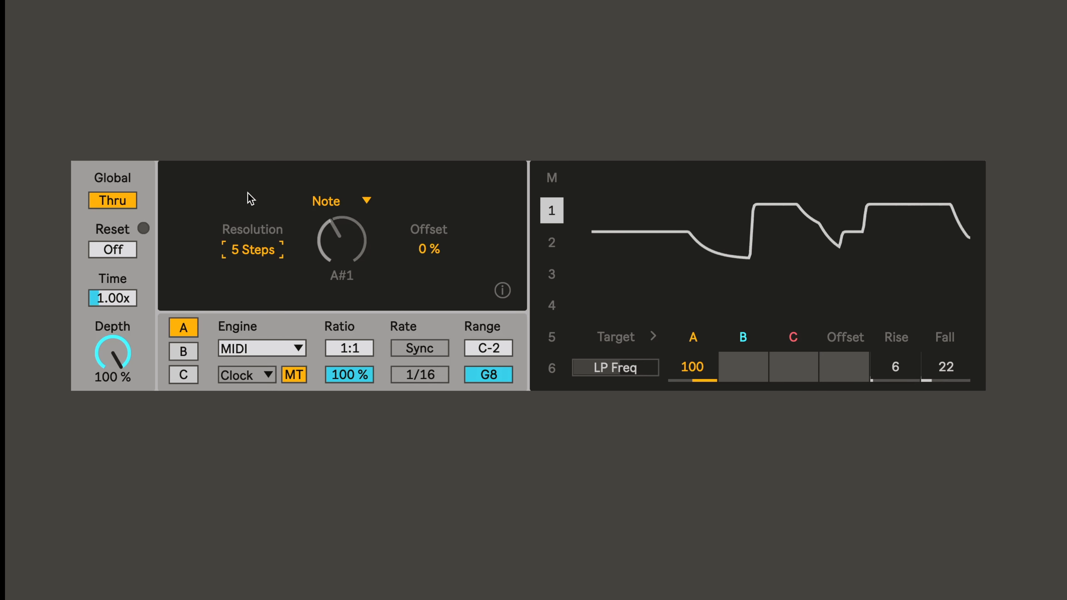
{"action": "left_click_drag", "start_coordinate": [256, 252], "coordinate": [255, 235]}
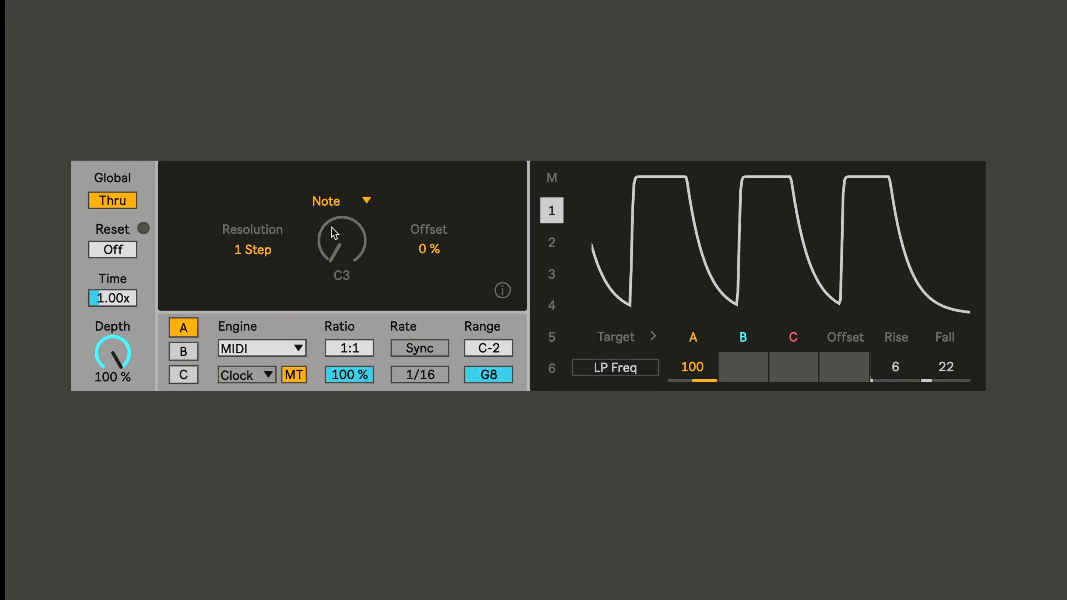
Switch the MIDI source to Vel, trying a resolution of 7 Steps before setting it to Full
{"action": "left_click", "coordinate": [336, 202]}
{"action": "left_click", "coordinate": [344, 246]}
{"action": "mouse_move", "coordinate": [250, 247]}
{"action": "left_mouse_down"}
{"action": "mouse_move", "coordinate": [250, 235]}
{"action": "mouse_move", "coordinate": [252, 269]}
{"action": "left_mouse_up"}
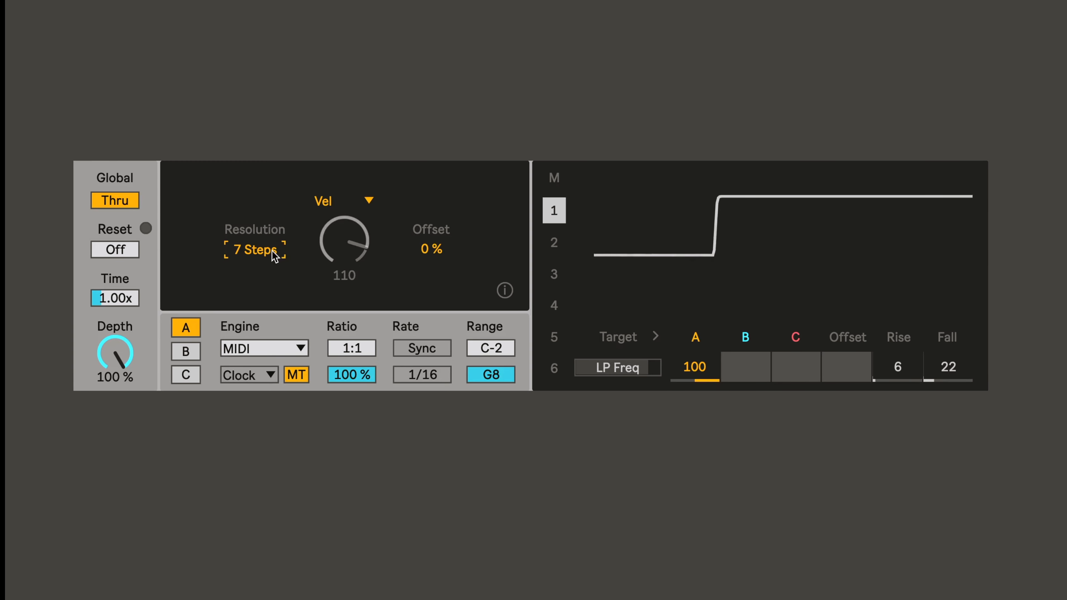
{"action": "left_click_drag", "start_coordinate": [257, 248], "coordinate": [256, 214]}
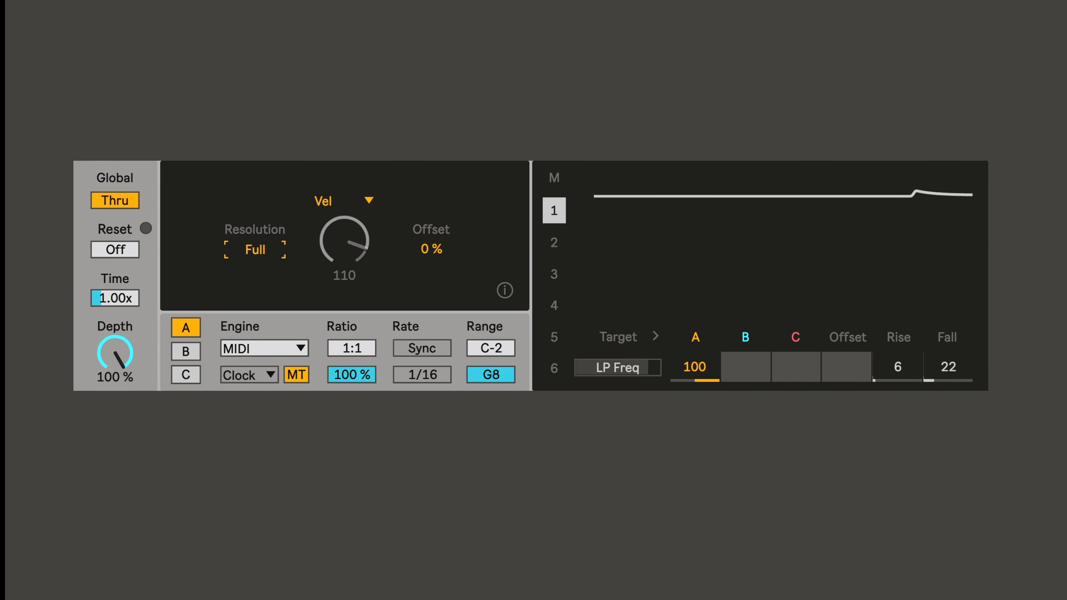
Switch the MIDI source to Manual and sweep its dial, bringing it down to 0
{"action": "left_click", "coordinate": [330, 202]}
{"action": "left_click", "coordinate": [334, 378]}
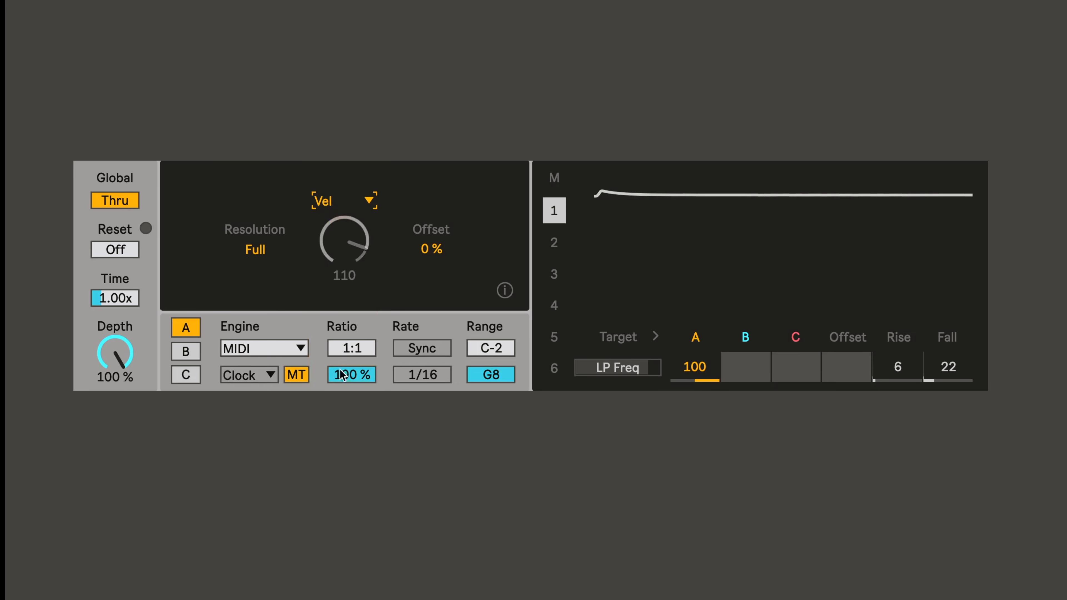
{"action": "left_click_drag", "start_coordinate": [351, 235], "coordinate": [352, 310]}
{"action": "mouse_move", "coordinate": [352, 311]}
{"action": "left_mouse_down"}
{"action": "mouse_move", "coordinate": [352, 235]}
{"action": "mouse_move", "coordinate": [351, 311]}
{"action": "left_mouse_up"}
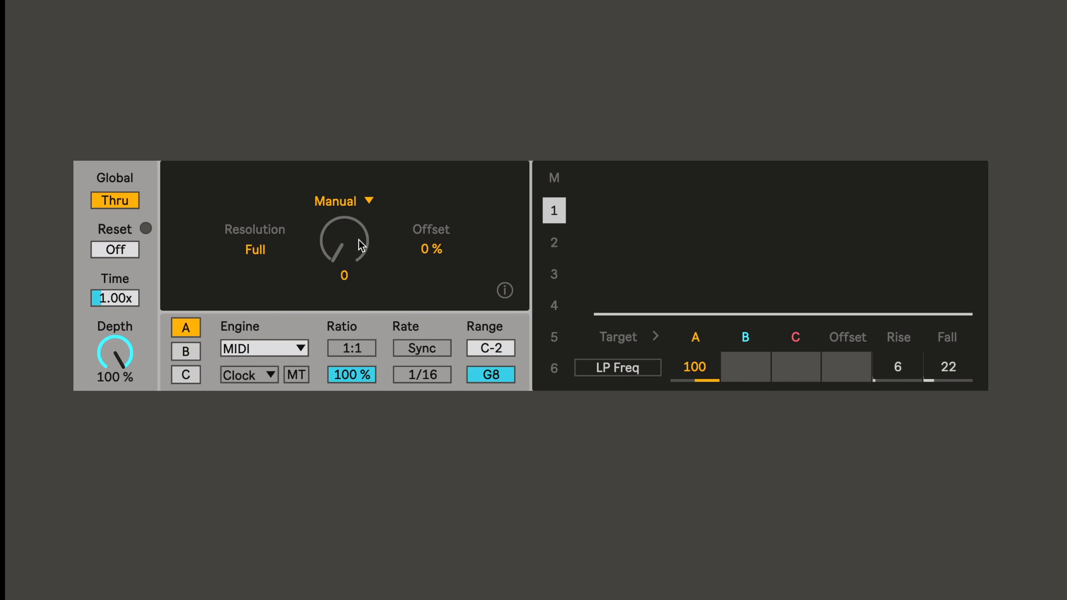
{"action": "mouse_move", "coordinate": [345, 242]}
{"action": "left_mouse_down"}
{"action": "mouse_move", "coordinate": [344, 177]}
{"action": "mouse_move", "coordinate": [344, 242]}
{"action": "left_mouse_up"}
Sweep the manual dial up to 127 at a resolution of 5 Steps and return the resolution to Full
{"action": "left_click_drag", "start_coordinate": [255, 249], "coordinate": [255, 265]}
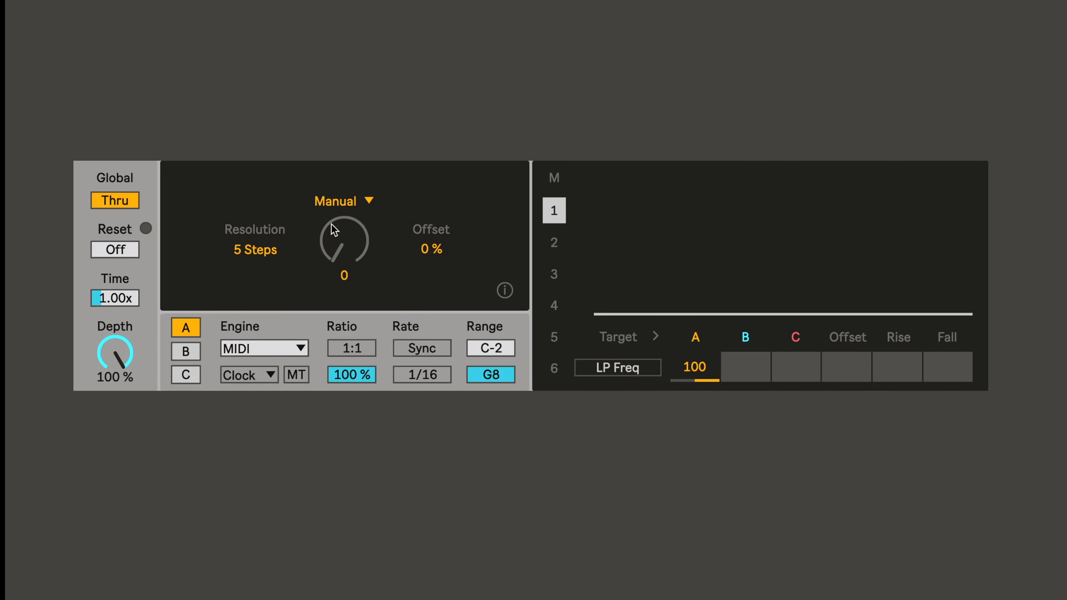
{"action": "left_click_drag", "start_coordinate": [343, 240], "coordinate": [343, 185]}
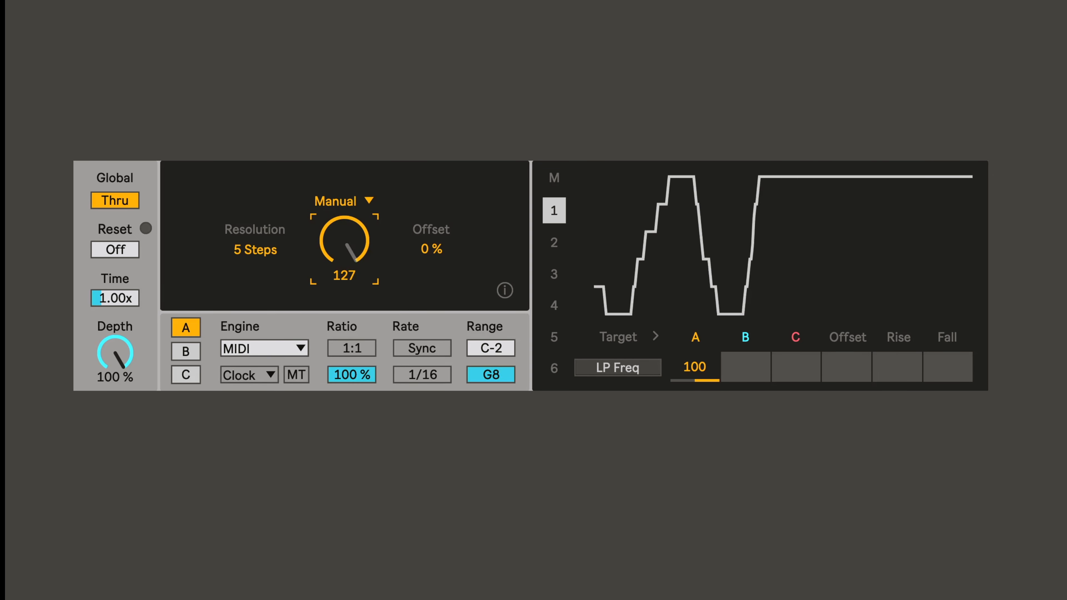
{"action": "mouse_move", "coordinate": [348, 247]}
{"action": "left_mouse_down"}
{"action": "mouse_move", "coordinate": [348, 264]}
{"action": "mouse_move", "coordinate": [348, 235]}
{"action": "mouse_move", "coordinate": [349, 289]}
{"action": "mouse_move", "coordinate": [349, 235]}
{"action": "left_mouse_up"}
{"action": "left_click_drag", "start_coordinate": [269, 247], "coordinate": [269, 210]}
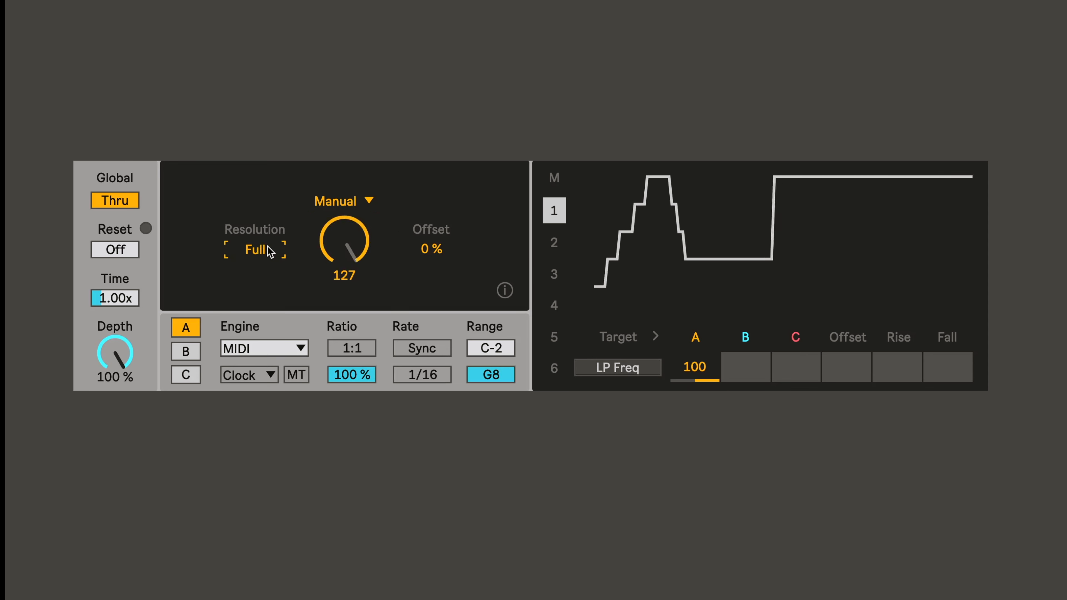
Change the MIDI source to Note and lower the Ratio percentage to 46 % before restoring it to 100 %
{"action": "left_click", "coordinate": [339, 199]}
{"action": "left_click", "coordinate": [341, 216]}
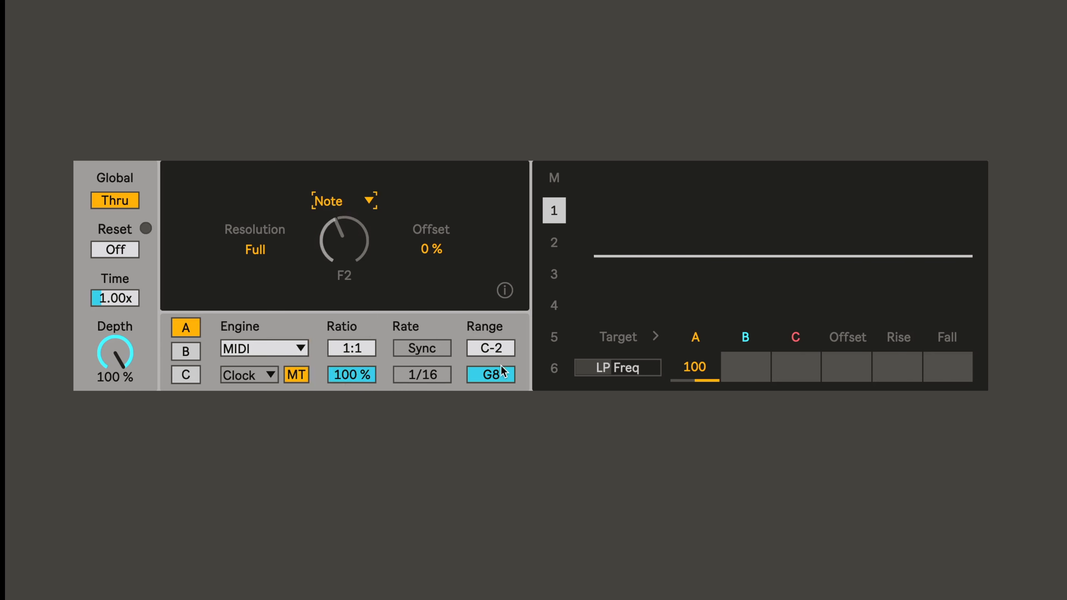
{"action": "left_click_drag", "start_coordinate": [354, 376], "coordinate": [354, 415]}
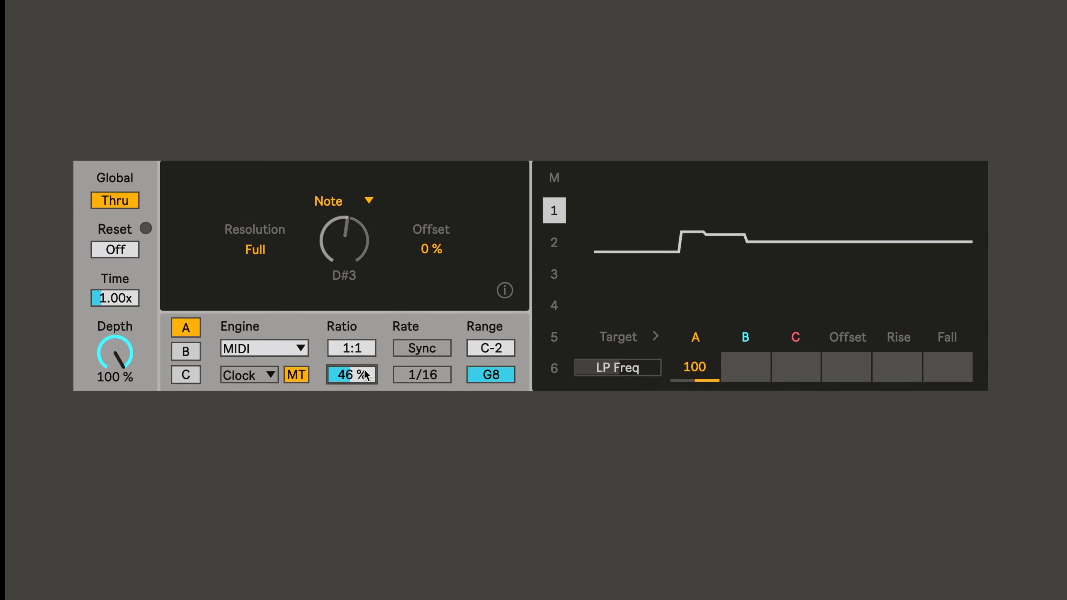
{"action": "left_click_drag", "start_coordinate": [353, 374], "coordinate": [353, 332]}
Switch the MIDI source to Slide and return it to Note
{"action": "left_click", "coordinate": [342, 201]}
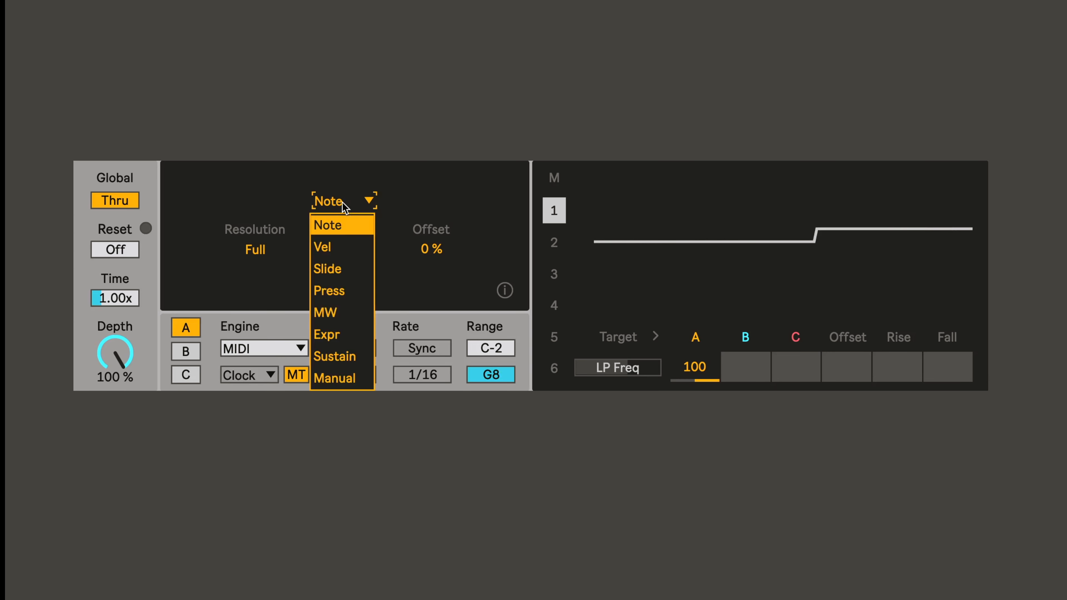
{"action": "left_click", "coordinate": [339, 270]}
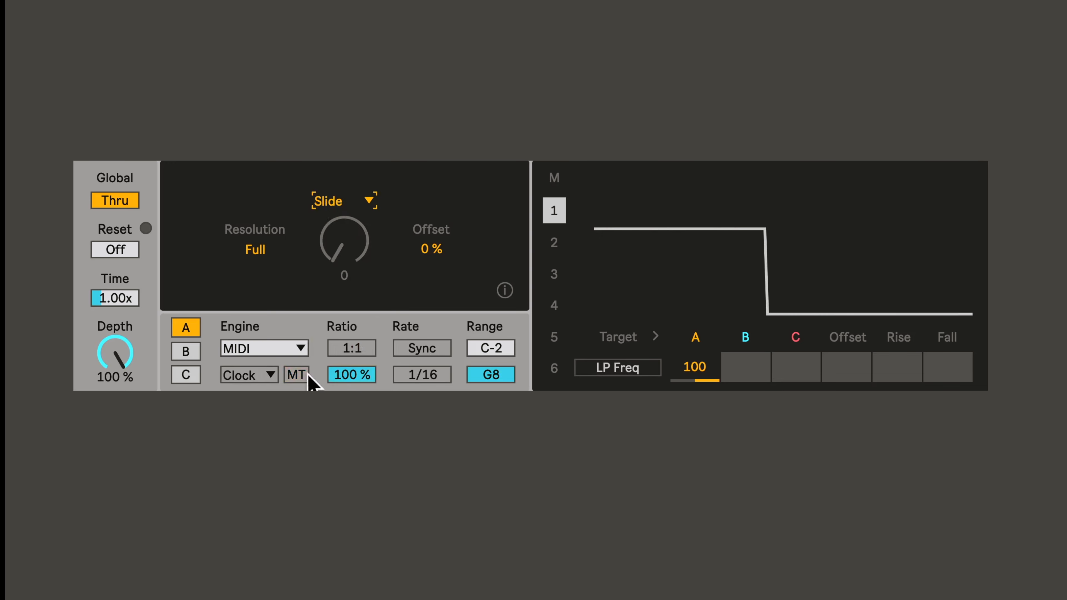
{"action": "left_click", "coordinate": [353, 202]}
{"action": "left_click", "coordinate": [353, 221]}
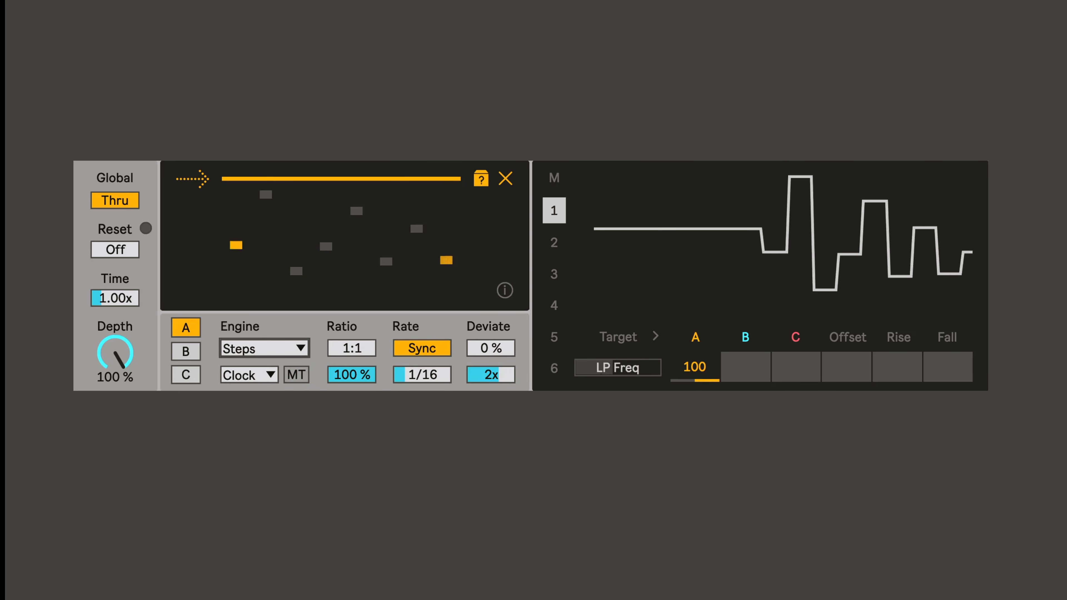
Show the full modulation matrix and try adding an amount of modulator B to LP Freq before clearing it
{"action": "left_click", "coordinate": [554, 181]}
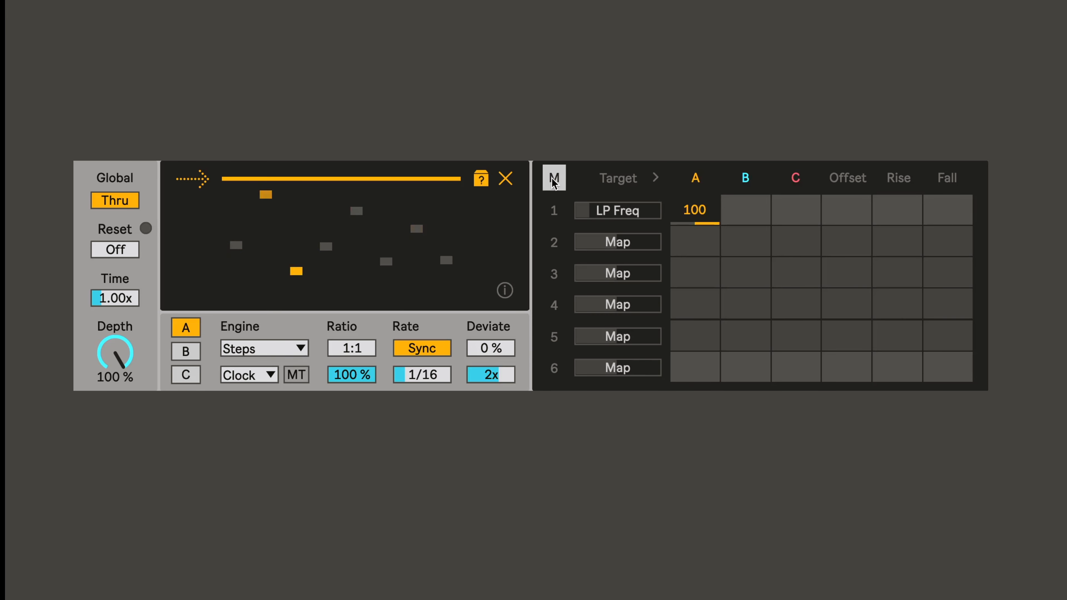
{"action": "left_click", "coordinate": [742, 208]}
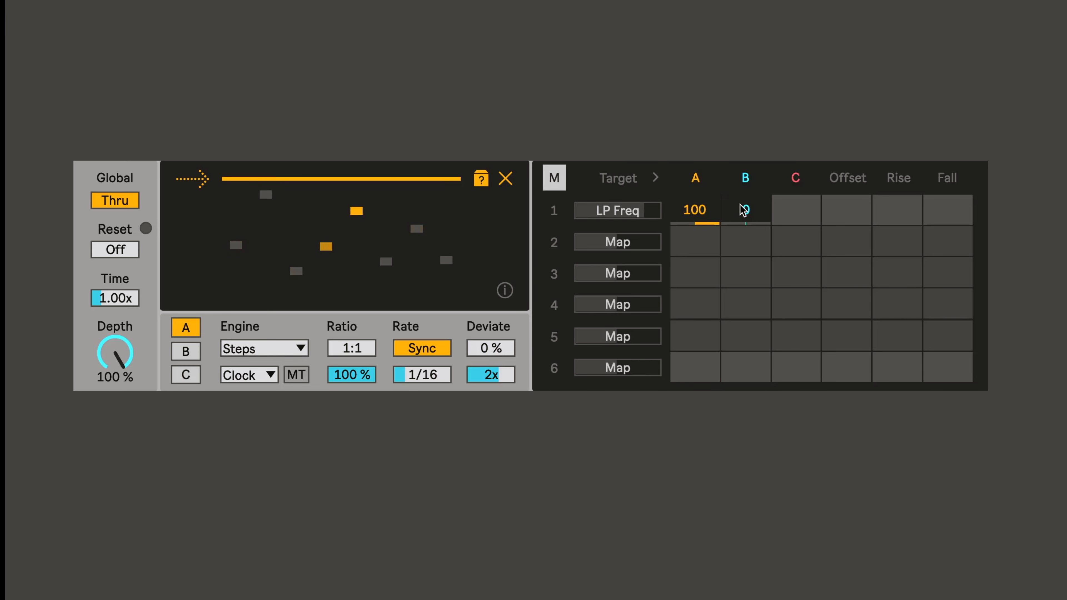
{"action": "left_click_drag", "start_coordinate": [743, 209], "coordinate": [706, 292]}
{"action": "double_click", "coordinate": [745, 209]}
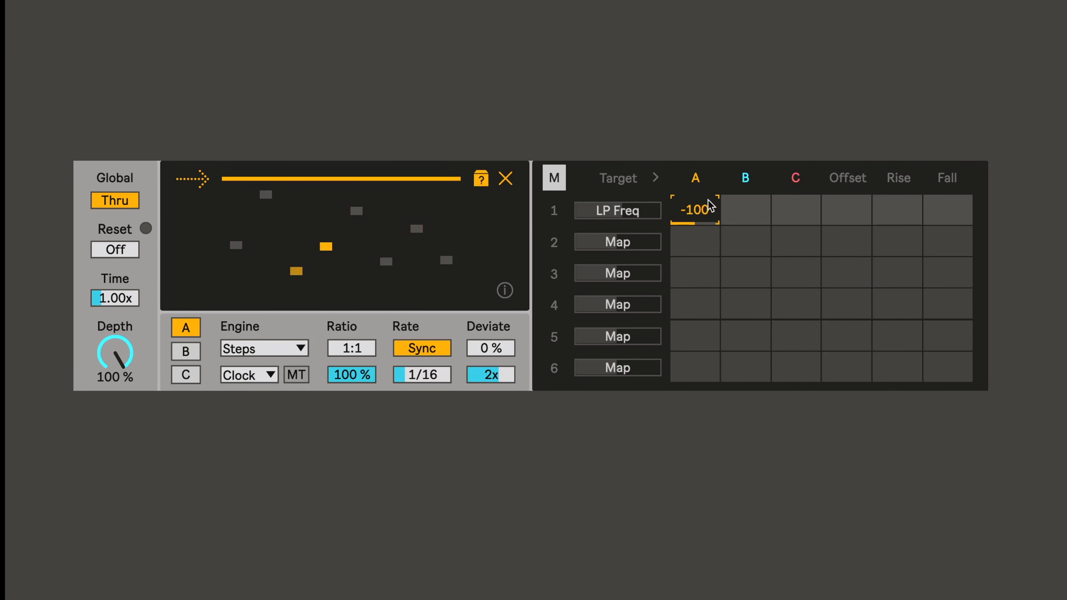
Flip modulator A's amount on LP Freq between 100 and -100, ending at 100
{"action": "left_click_drag", "start_coordinate": [708, 200], "coordinate": [708, 116]}
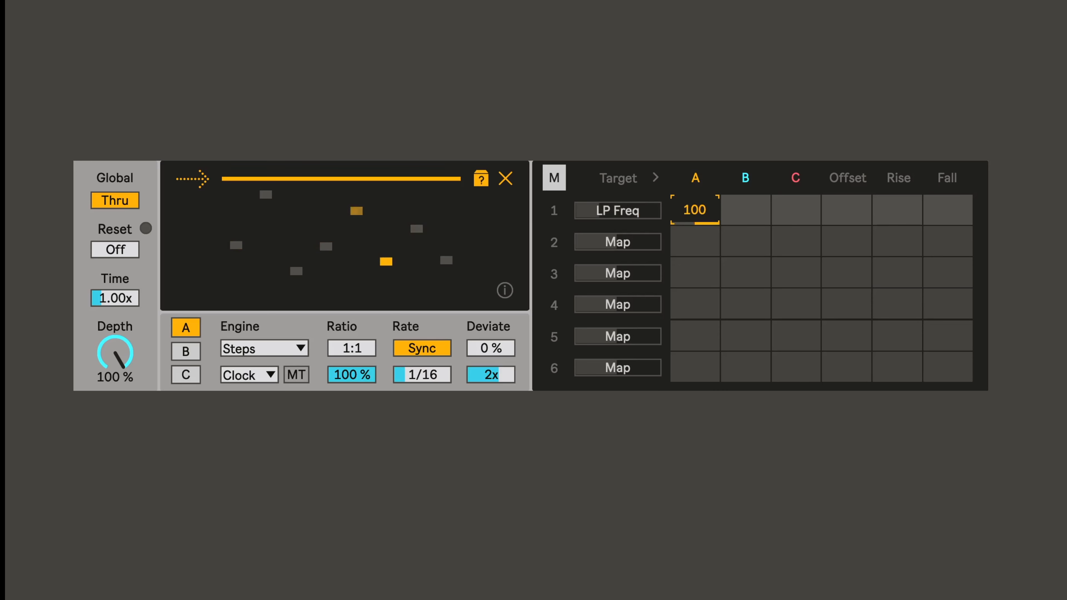
{"action": "left_click_drag", "start_coordinate": [708, 200], "coordinate": [708, 285]}
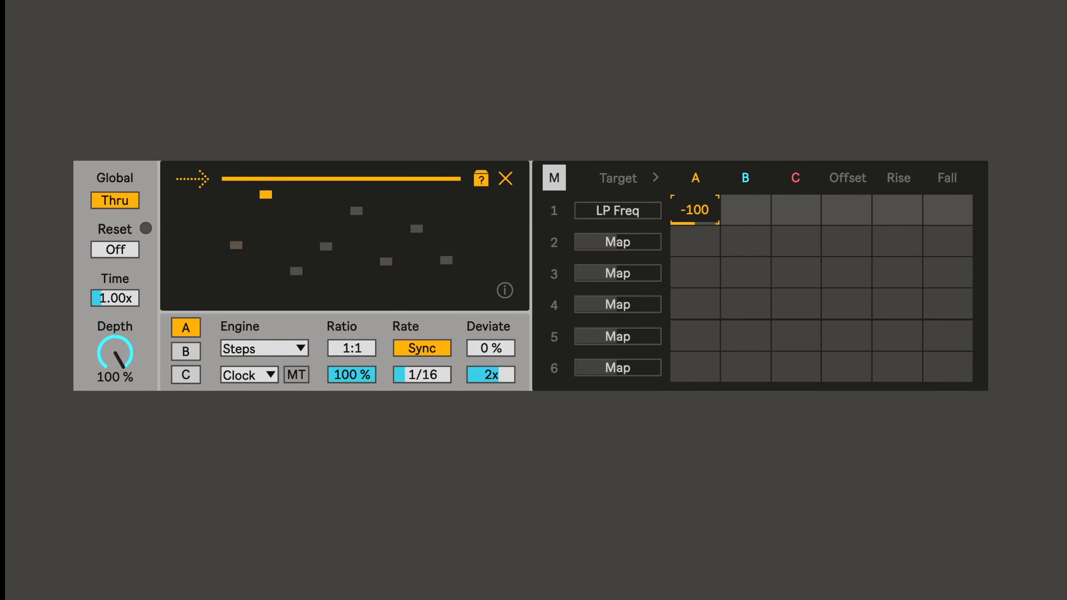
{"action": "left_click_drag", "start_coordinate": [694, 210], "coordinate": [694, 125]}
Change modulator A's trigger mode from Clock to Note
{"action": "left_click", "coordinate": [842, 206]}
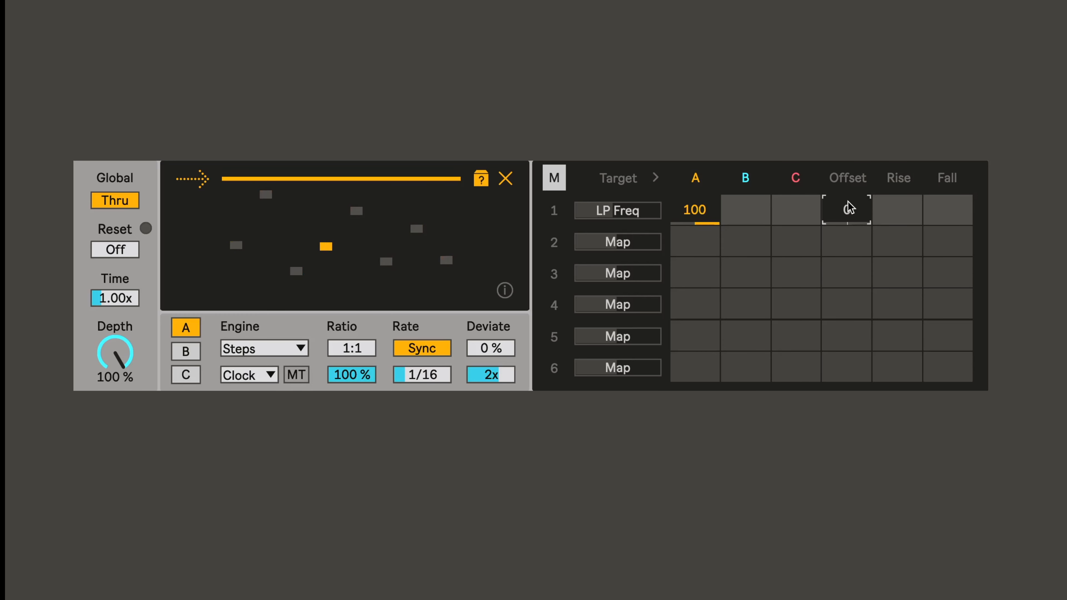
{"action": "left_click", "coordinate": [248, 374]}
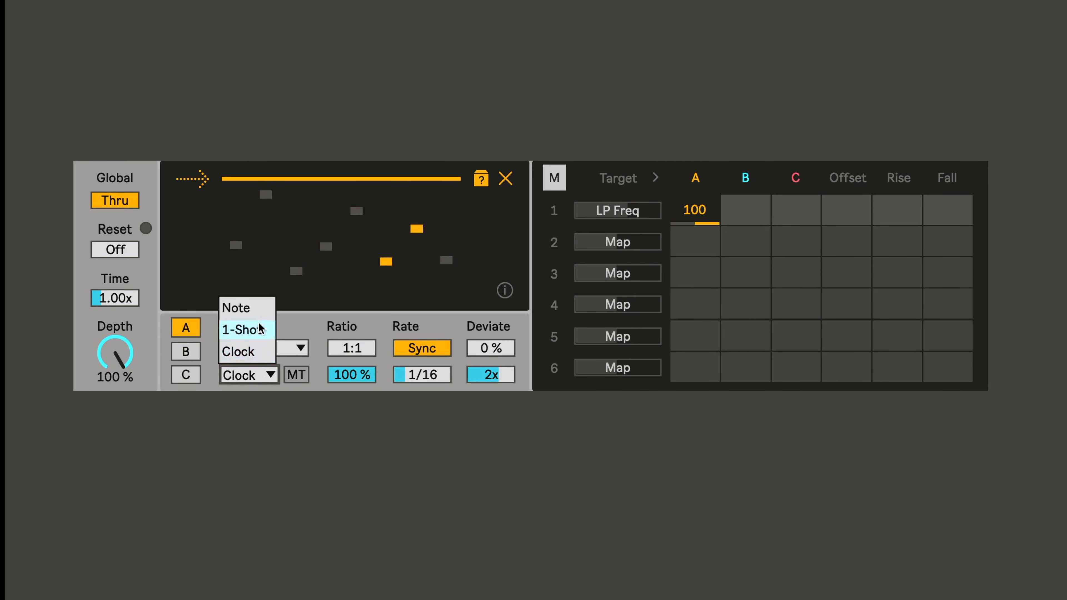
{"action": "left_click", "coordinate": [256, 313]}
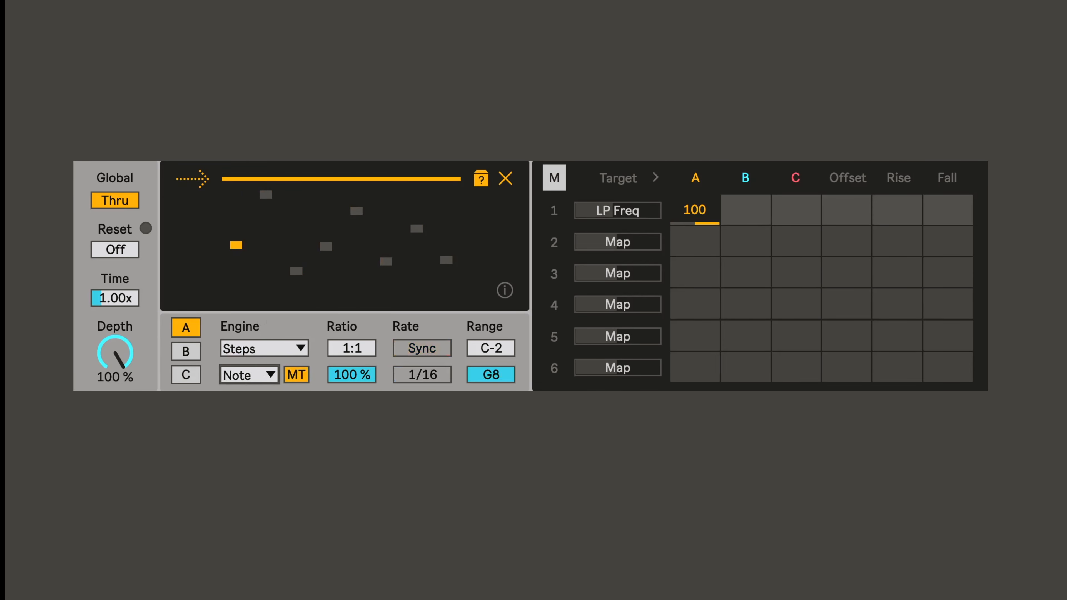
Try LP Freq offsets of 29 and 42 in the matrix and reset the offset
{"action": "left_click", "coordinate": [843, 206]}
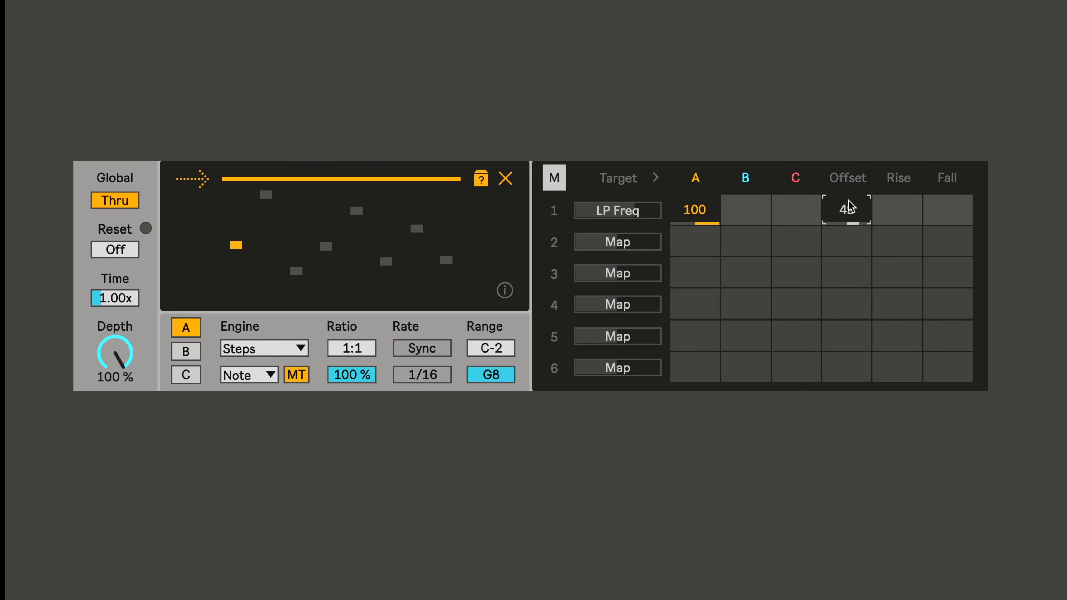
{"action": "left_click_drag", "start_coordinate": [851, 205], "coordinate": [851, 232]}
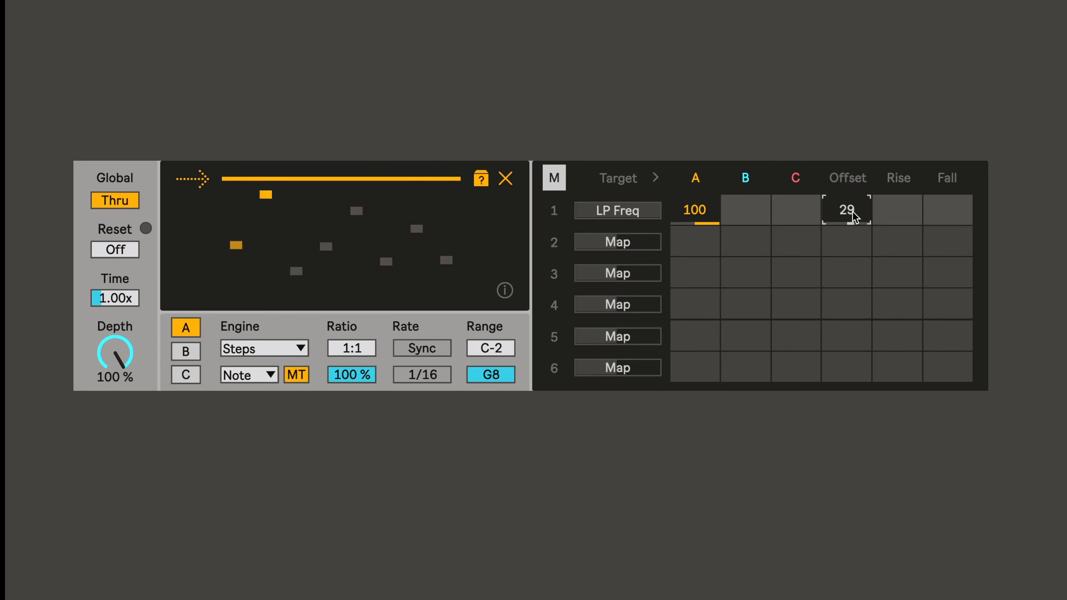
{"action": "left_click_drag", "start_coordinate": [851, 210], "coordinate": [851, 198]}
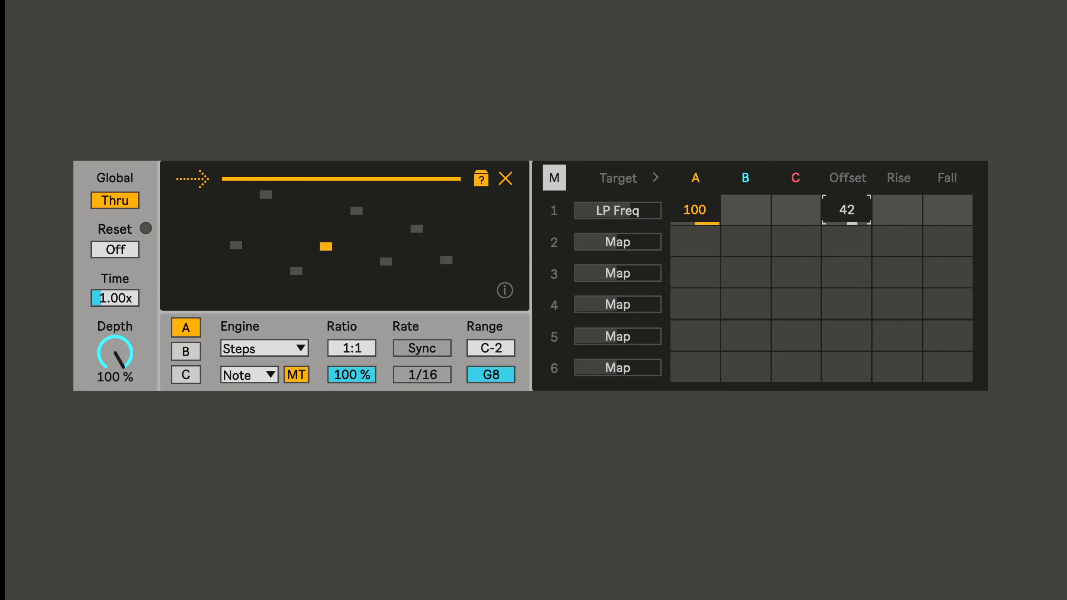
{"action": "double_click", "coordinate": [854, 214]}
Smooth LP Freq in the matrix with a Rise of 26 and a Fall of 17
{"action": "left_click_drag", "start_coordinate": [947, 210], "coordinate": [947, 204]}
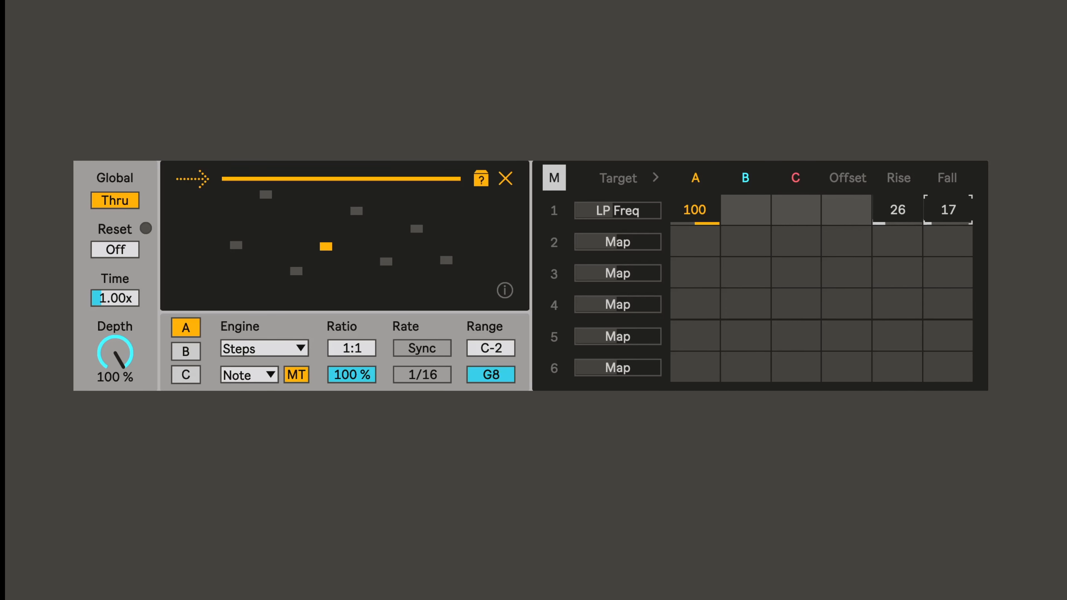
Reset LP Freq's Rise and Fall smoothing in the matrix
{"action": "left_click", "coordinate": [950, 212]}
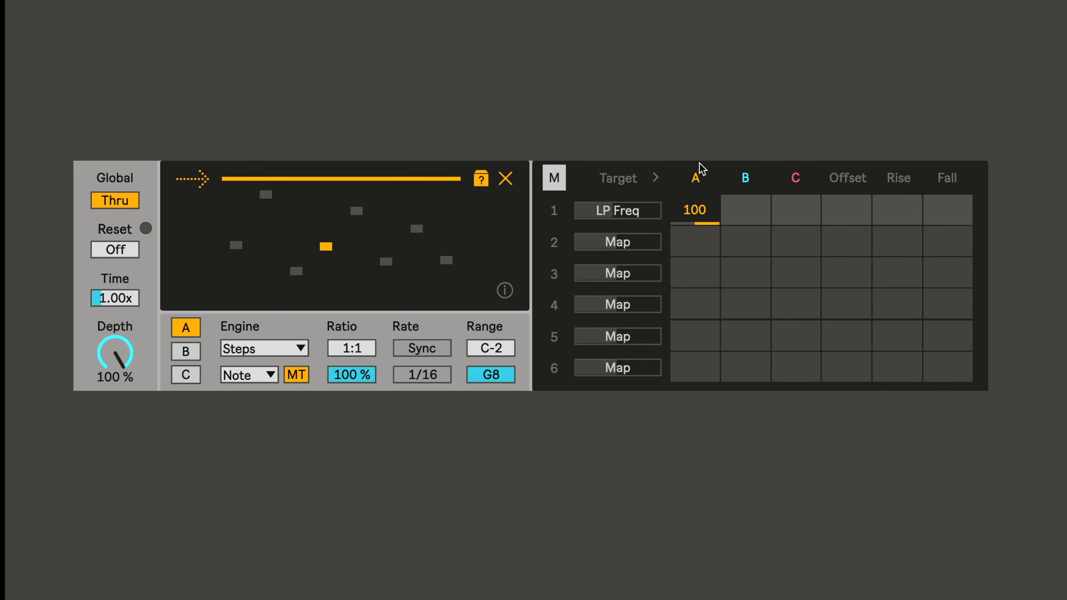
In the target settings, clear the first target and map it to LP Freq again with a range minimum of 29
{"action": "left_click", "coordinate": [618, 182]}
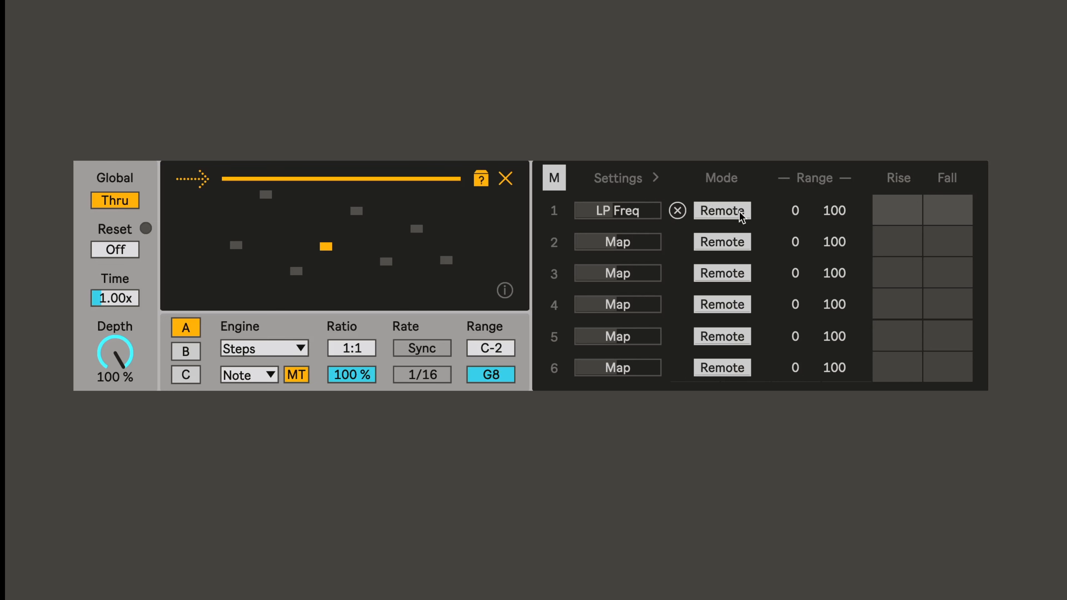
{"action": "left_click", "coordinate": [677, 211]}
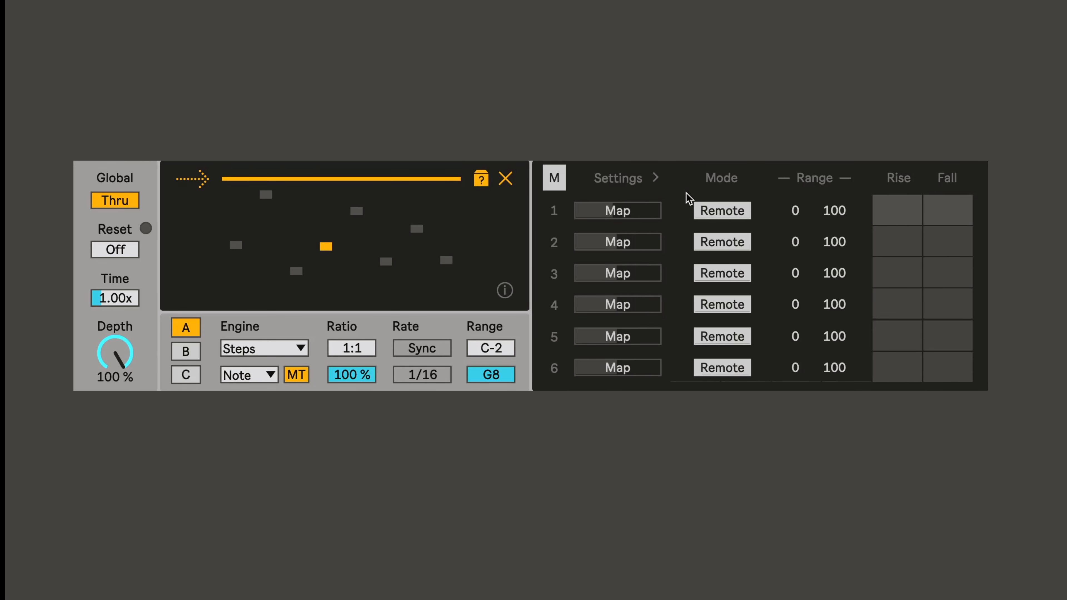
{"action": "left_click", "coordinate": [630, 210]}
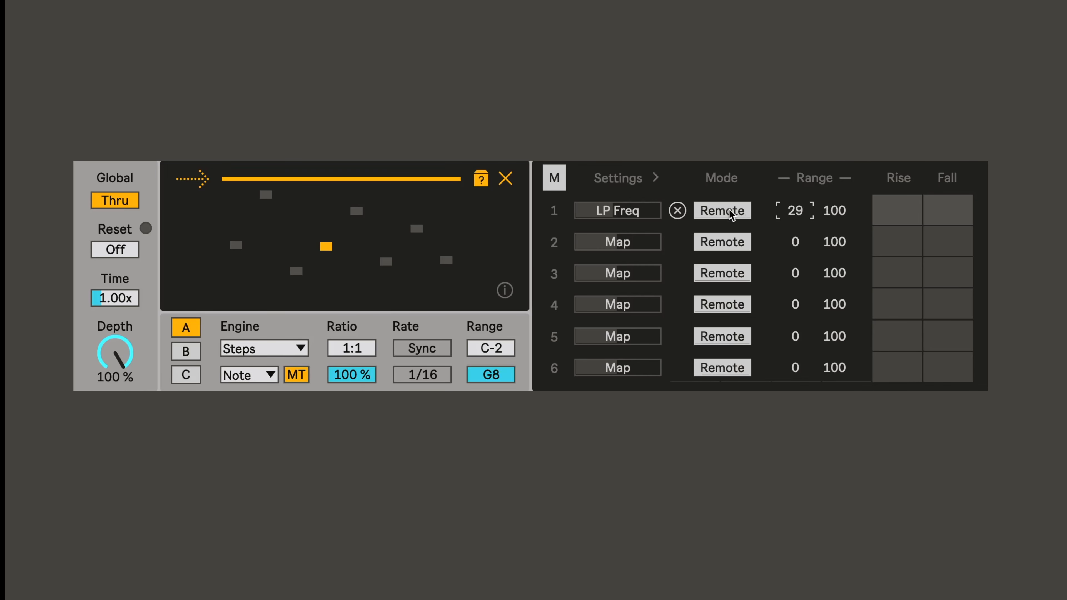
Toggle LP Freq's mapping mode between Remote and Mod in the target settings
{"action": "left_click", "coordinate": [731, 215]}
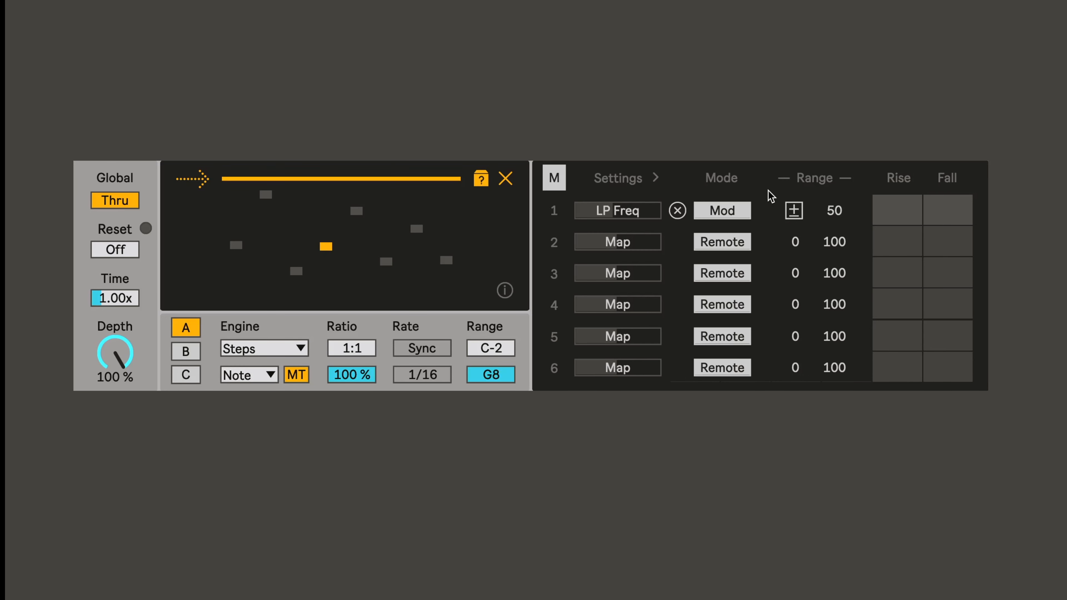
{"action": "left_click", "coordinate": [734, 212]}
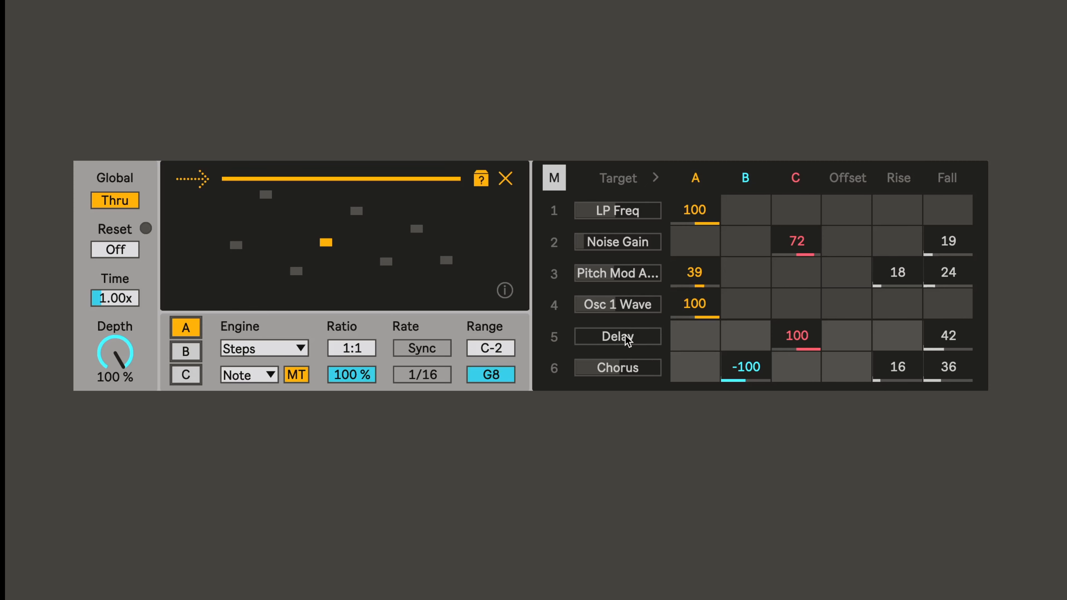
{"action": "left_click", "coordinate": [777, 282]}
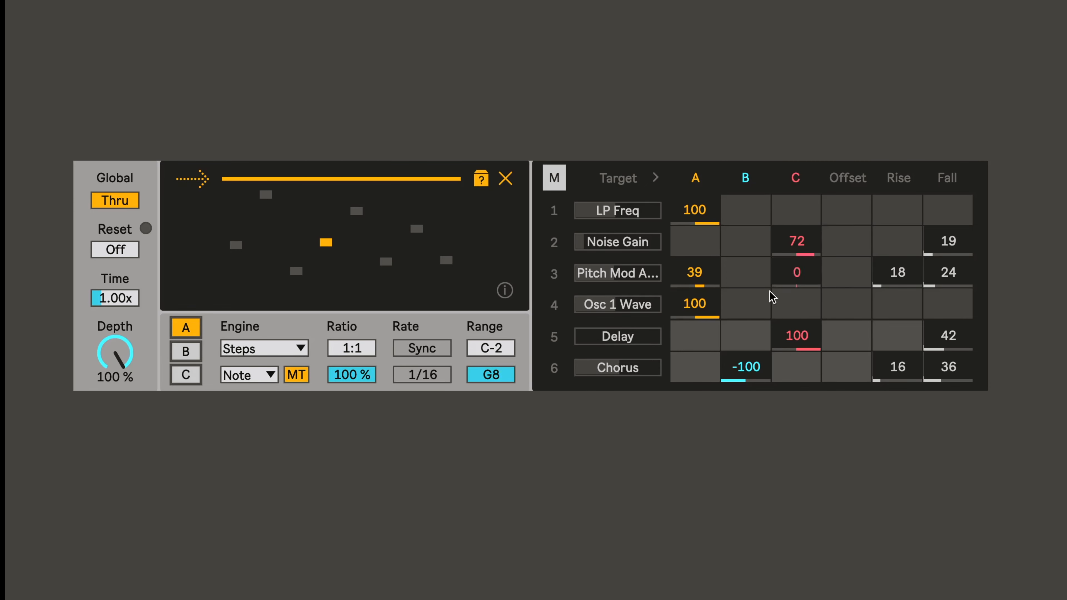
{"action": "left_click", "coordinate": [626, 176]}
{"action": "left_click", "coordinate": [629, 175]}
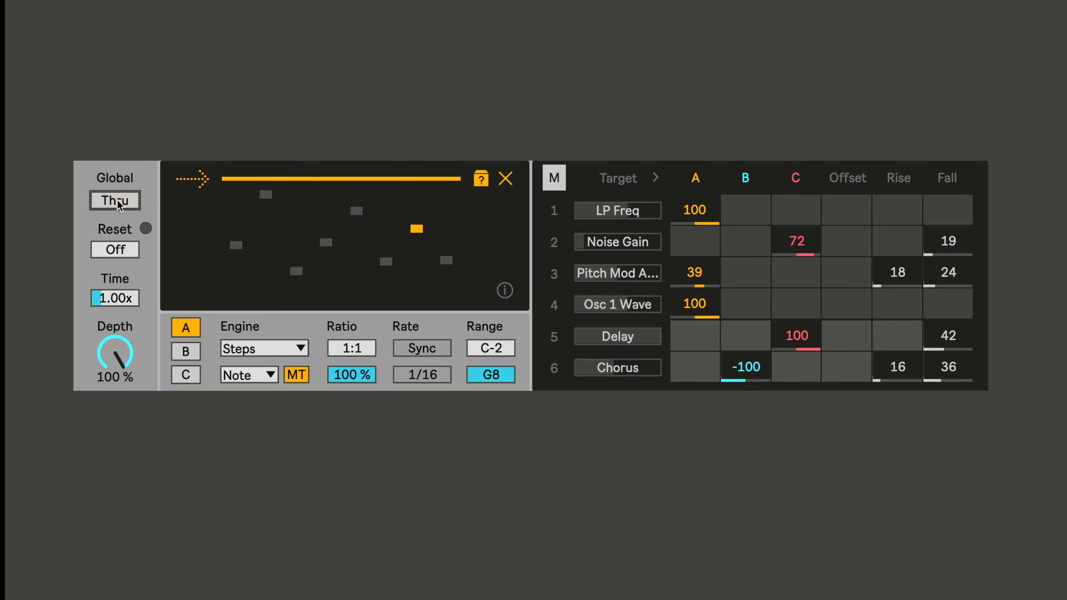
Examine the modulation output graph of each of the six targets, from LP Freq to Chorus, and return to the matrix
{"action": "left_click", "coordinate": [553, 210]}
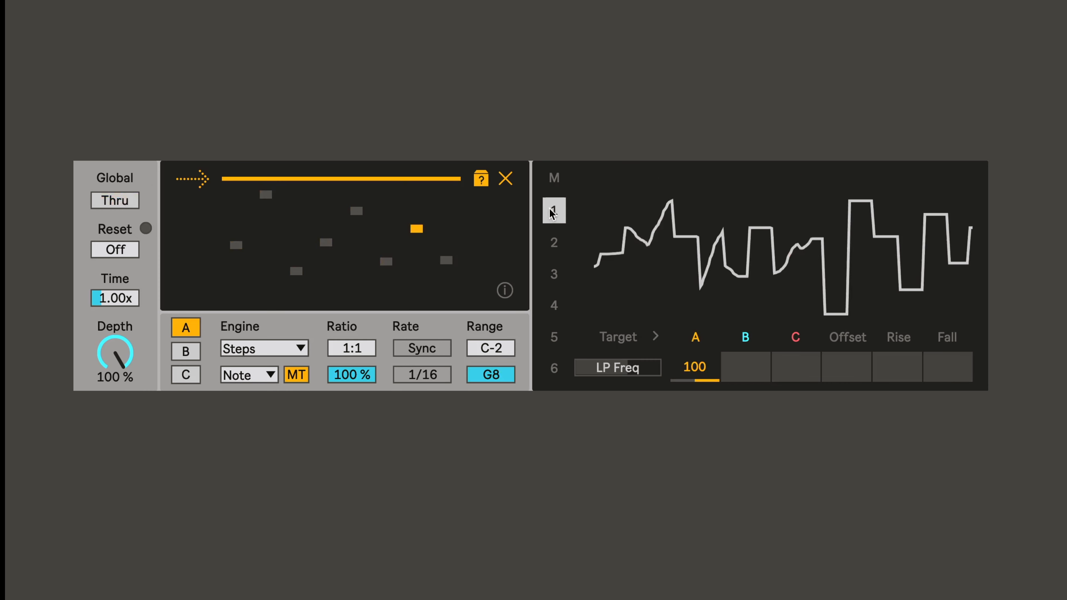
{"action": "left_click", "coordinate": [553, 242]}
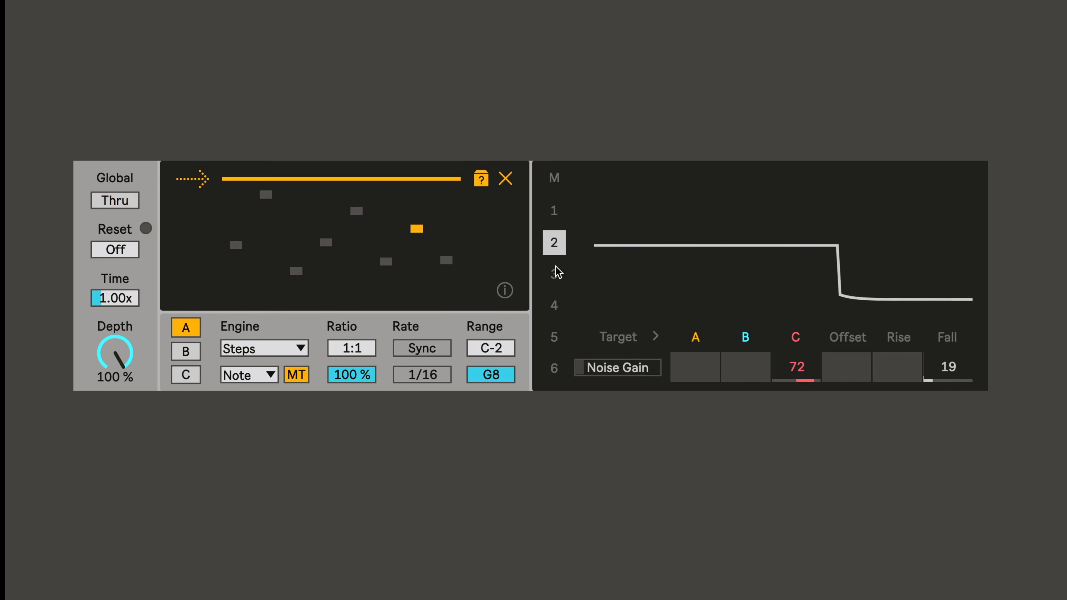
{"action": "left_click", "coordinate": [554, 273]}
{"action": "left_click", "coordinate": [554, 305]}
{"action": "left_click", "coordinate": [554, 337]}
{"action": "left_click", "coordinate": [554, 368]}
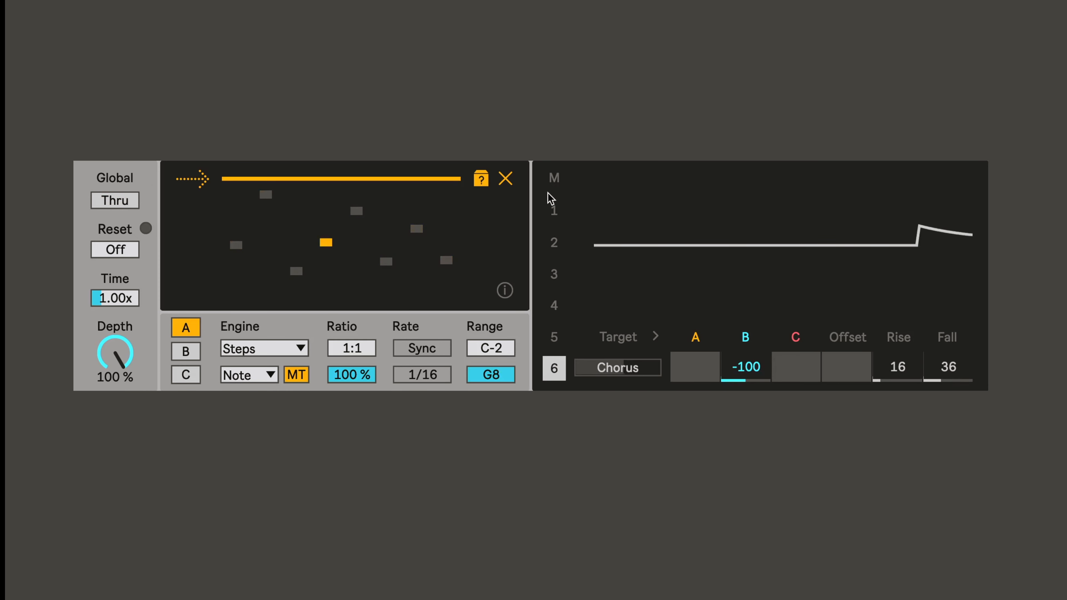
{"action": "left_click", "coordinate": [554, 178]}
Turn global Thru back on and try a global Reset of 4 before returning Reset to Off
{"action": "left_click", "coordinate": [115, 201]}
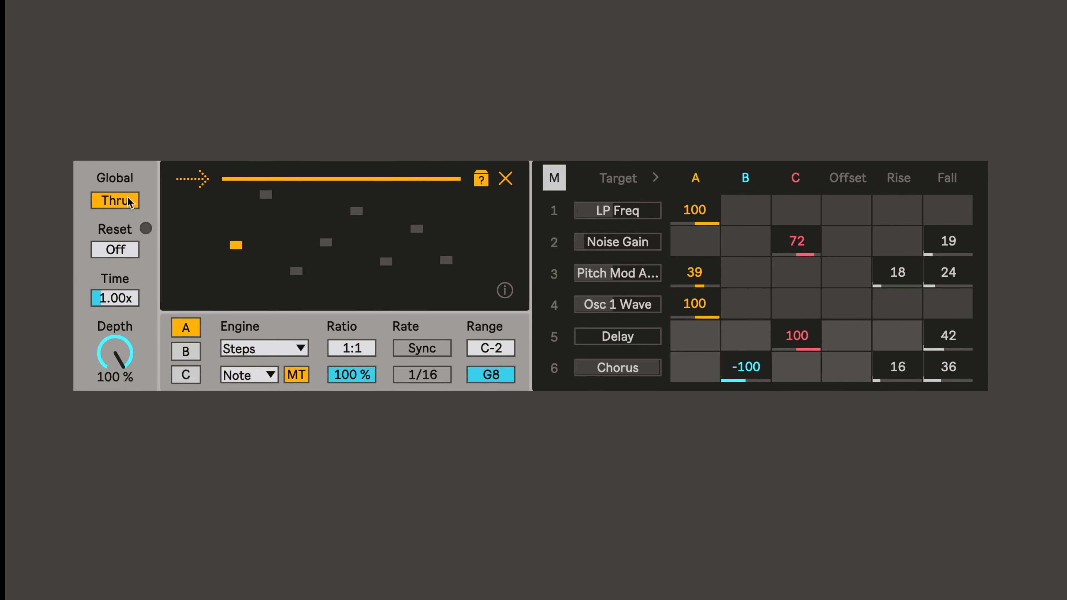
{"action": "left_click_drag", "start_coordinate": [120, 249], "coordinate": [119, 245]}
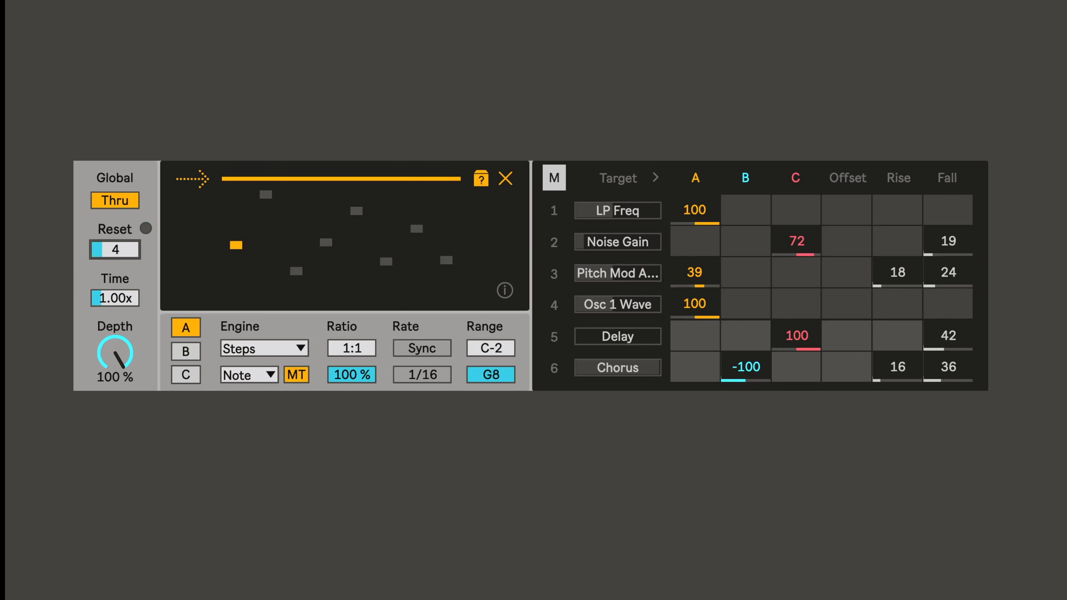
{"action": "left_click_drag", "start_coordinate": [120, 250], "coordinate": [120, 254]}
{"action": "left_click_drag", "start_coordinate": [115, 250], "coordinate": [126, 277]}
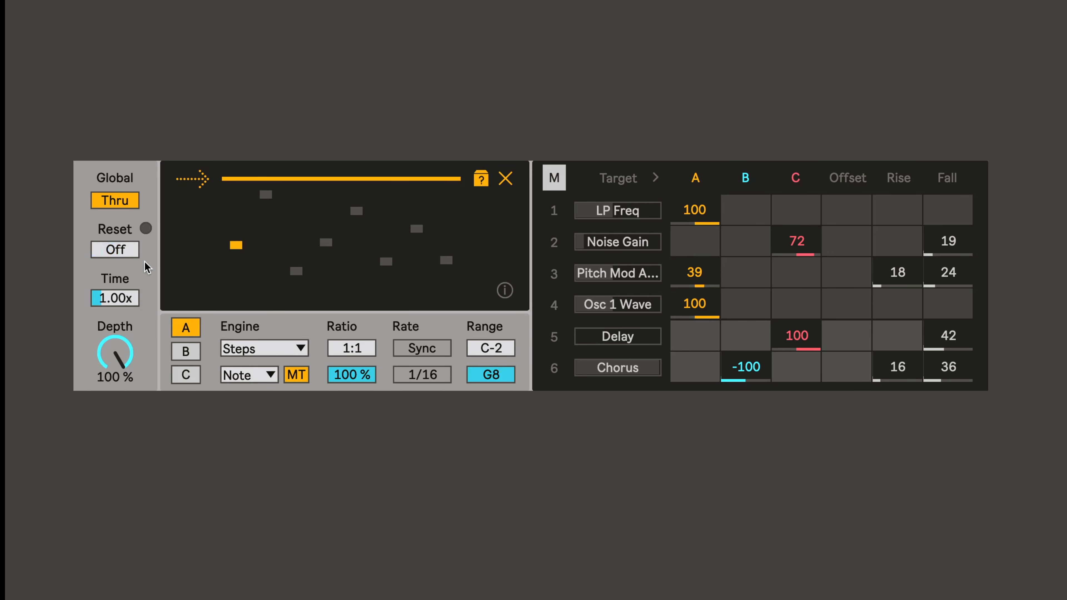
Change the trigger mode of modulators A, B and C from Note to Clock
{"action": "left_click", "coordinate": [257, 373]}
{"action": "left_click", "coordinate": [252, 352]}
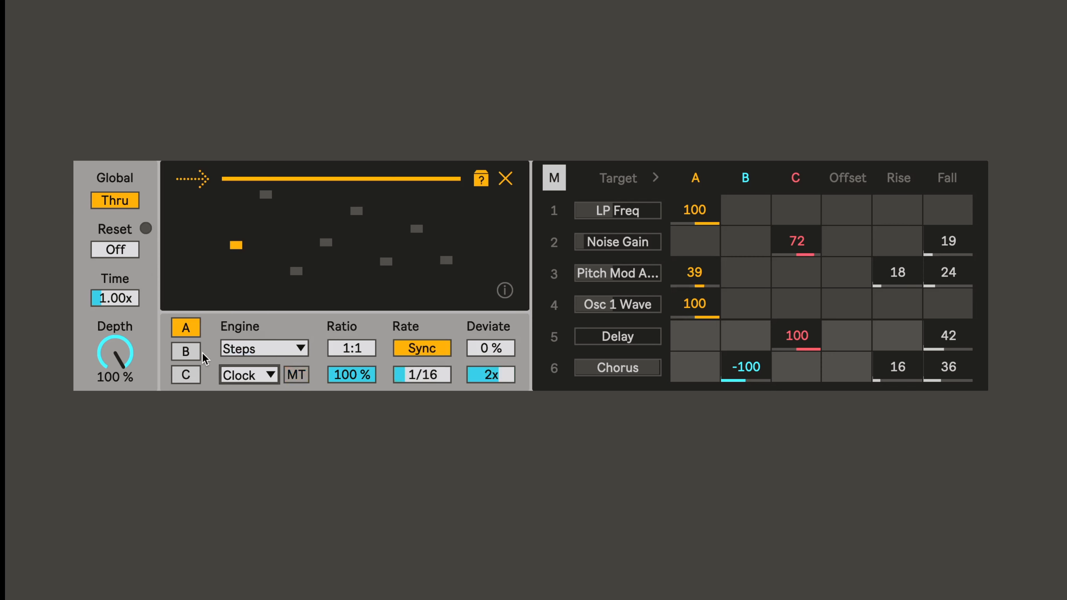
{"action": "left_click", "coordinate": [185, 351]}
{"action": "left_click", "coordinate": [252, 374]}
{"action": "left_click", "coordinate": [261, 353]}
{"action": "left_click", "coordinate": [185, 374]}
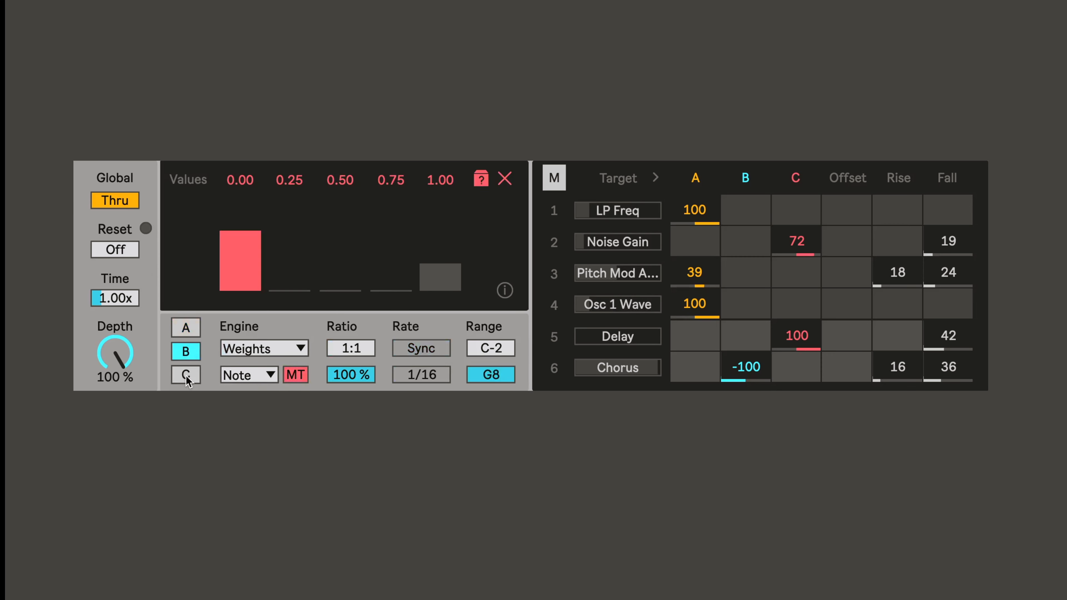
{"action": "left_click", "coordinate": [249, 374]}
{"action": "left_click", "coordinate": [256, 353]}
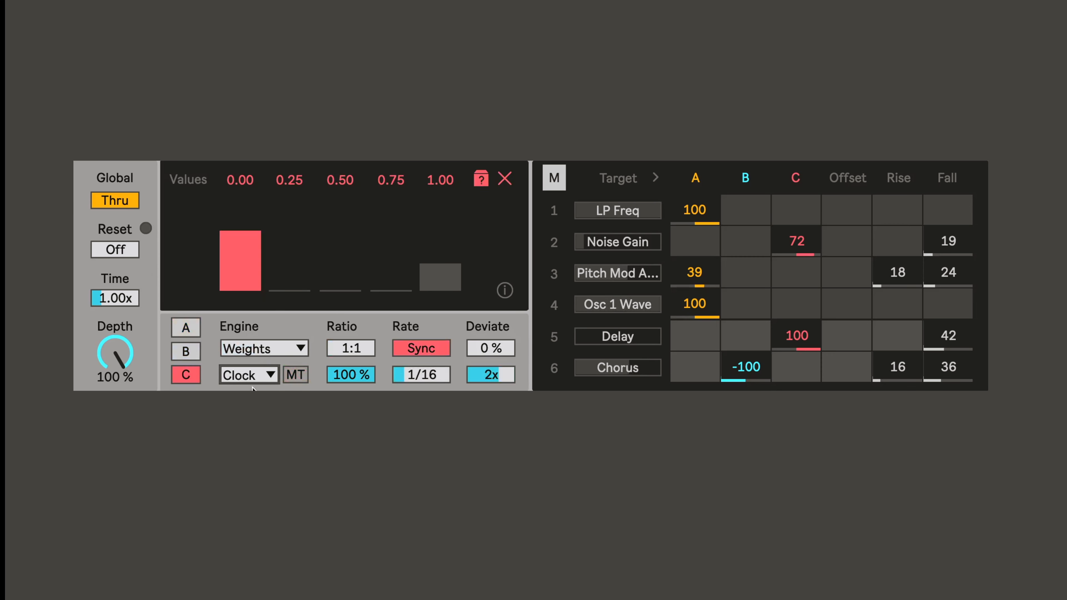
Return to modulator A and try the global Time multiplier, ending at 1.00x
{"action": "left_click", "coordinate": [187, 329]}
{"action": "left_click", "coordinate": [185, 355]}
{"action": "left_click", "coordinate": [186, 331]}
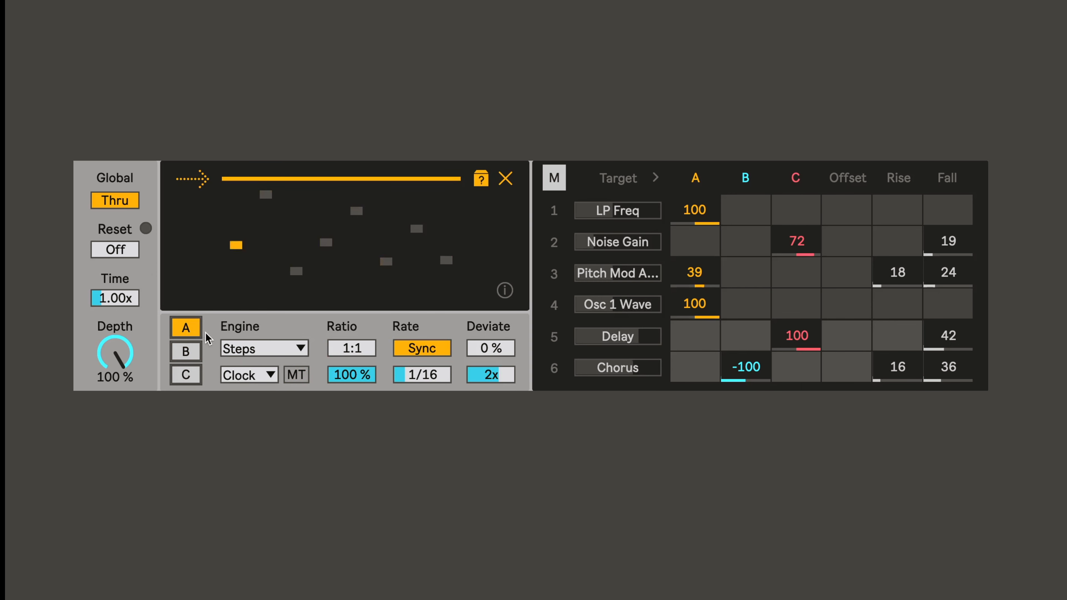
{"action": "mouse_move", "coordinate": [117, 299]}
{"action": "left_mouse_down"}
{"action": "mouse_move", "coordinate": [117, 243]}
{"action": "mouse_move", "coordinate": [117, 319]}
{"action": "mouse_move", "coordinate": [117, 235]}
{"action": "mouse_move", "coordinate": [115, 298]}
{"action": "left_mouse_up"}
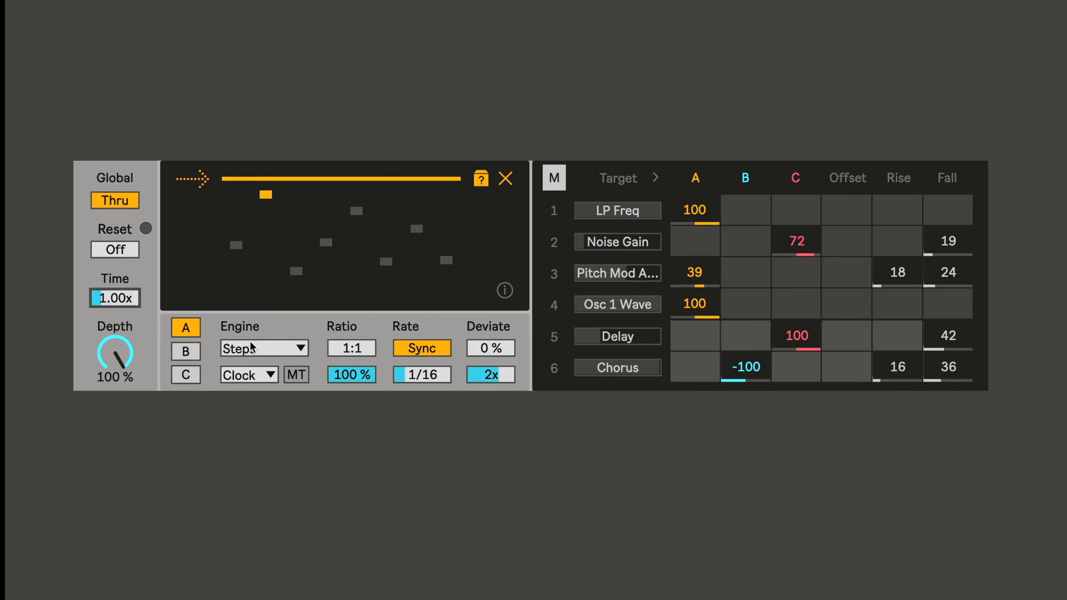
Change the trigger mode of modulators A, B and C from Clock back to Note
{"action": "left_click", "coordinate": [240, 374]}
{"action": "left_click", "coordinate": [252, 303]}
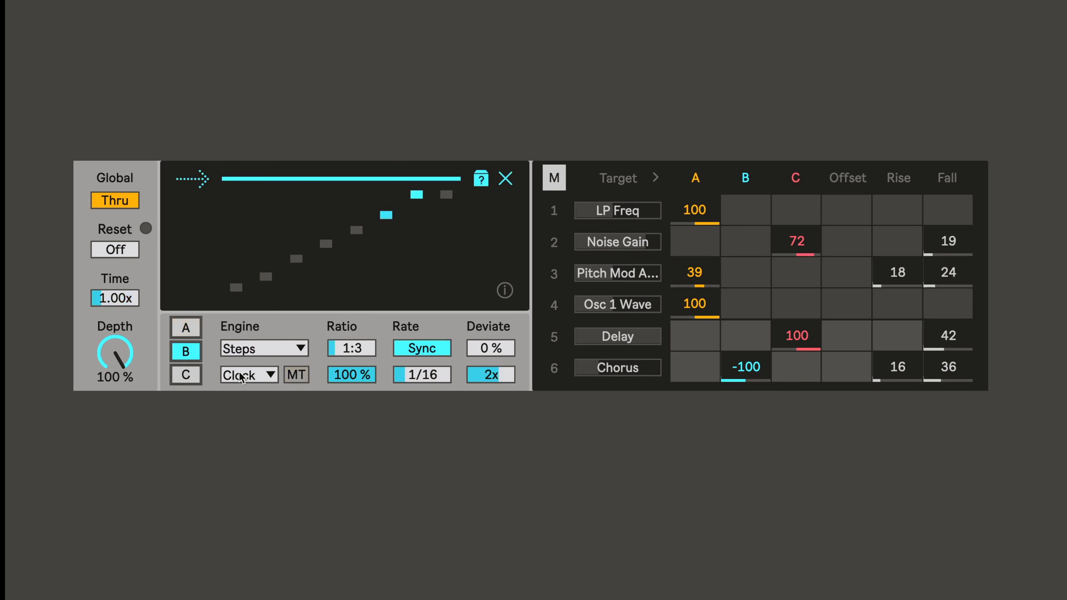
{"action": "left_click", "coordinate": [243, 371]}
{"action": "left_click", "coordinate": [252, 319]}
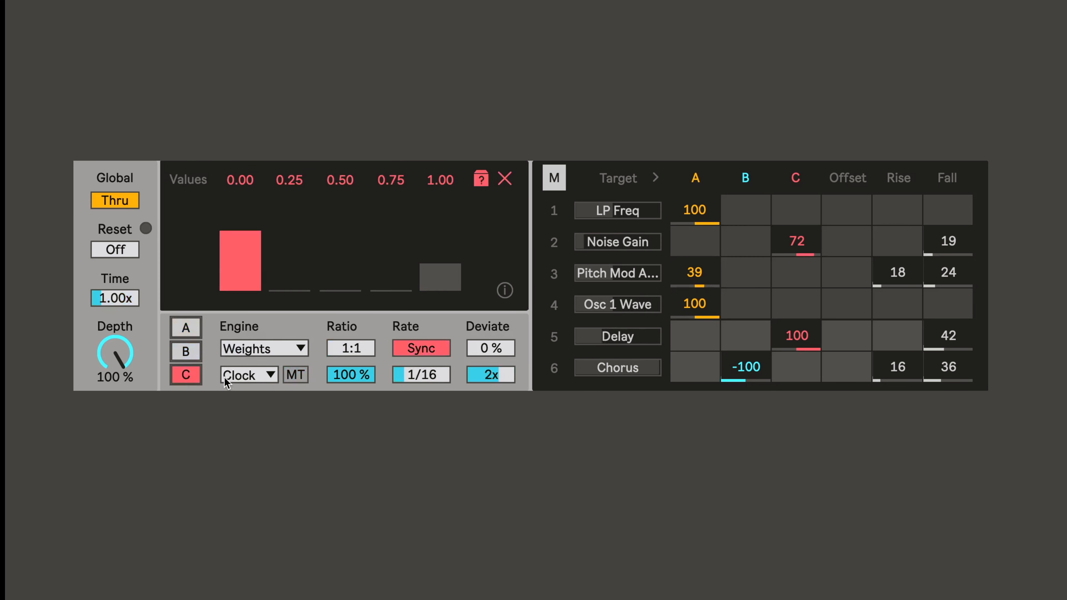
{"action": "left_click", "coordinate": [243, 373]}
{"action": "key", "text": "Escape"}
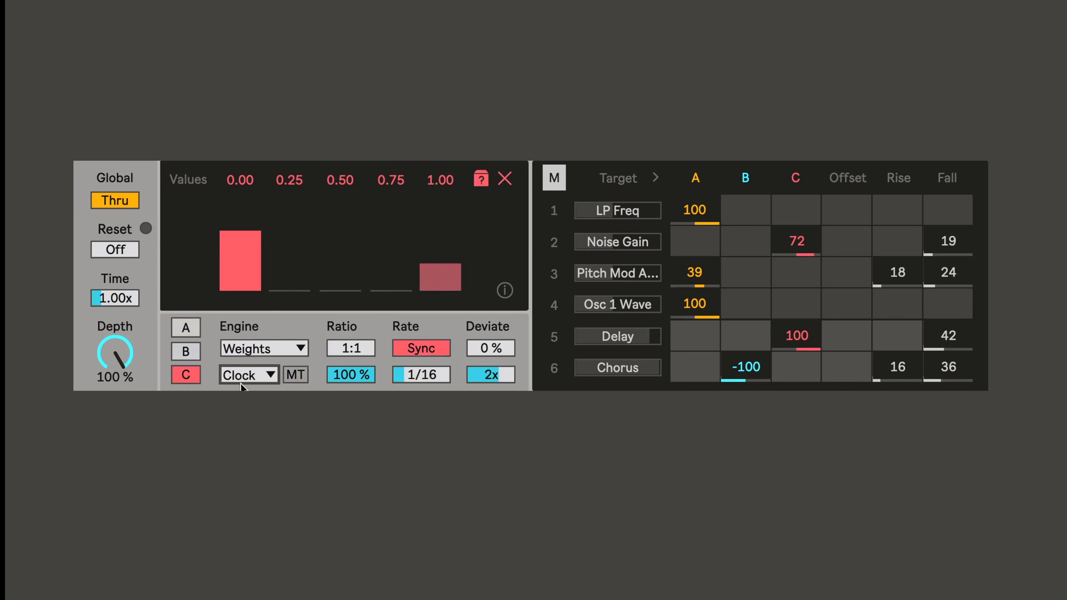
{"action": "left_click", "coordinate": [244, 374]}
{"action": "left_click", "coordinate": [249, 309]}
Return to modulator A, lower the global Depth to 0% and restore it to 100%
{"action": "left_click", "coordinate": [192, 328]}
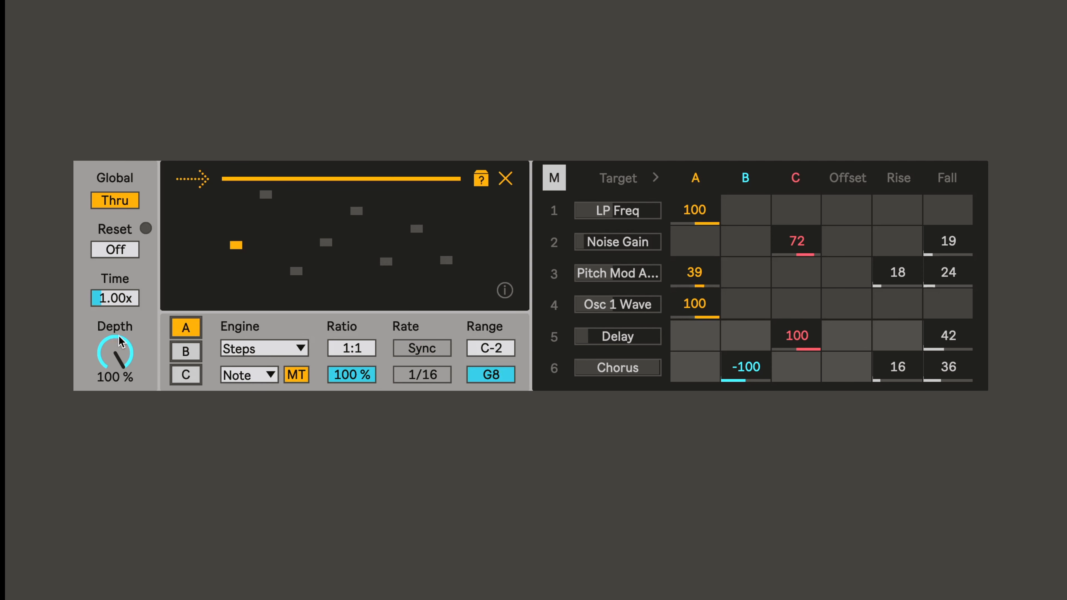
{"action": "left_click_drag", "start_coordinate": [121, 352], "coordinate": [121, 388]}
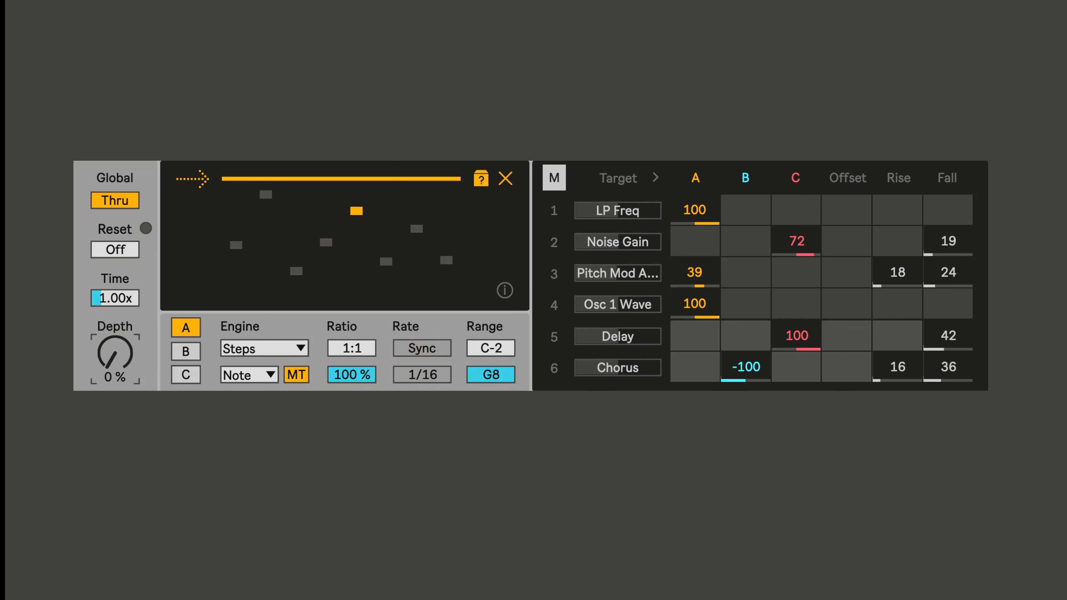
{"action": "left_click_drag", "start_coordinate": [115, 353], "coordinate": [115, 311]}
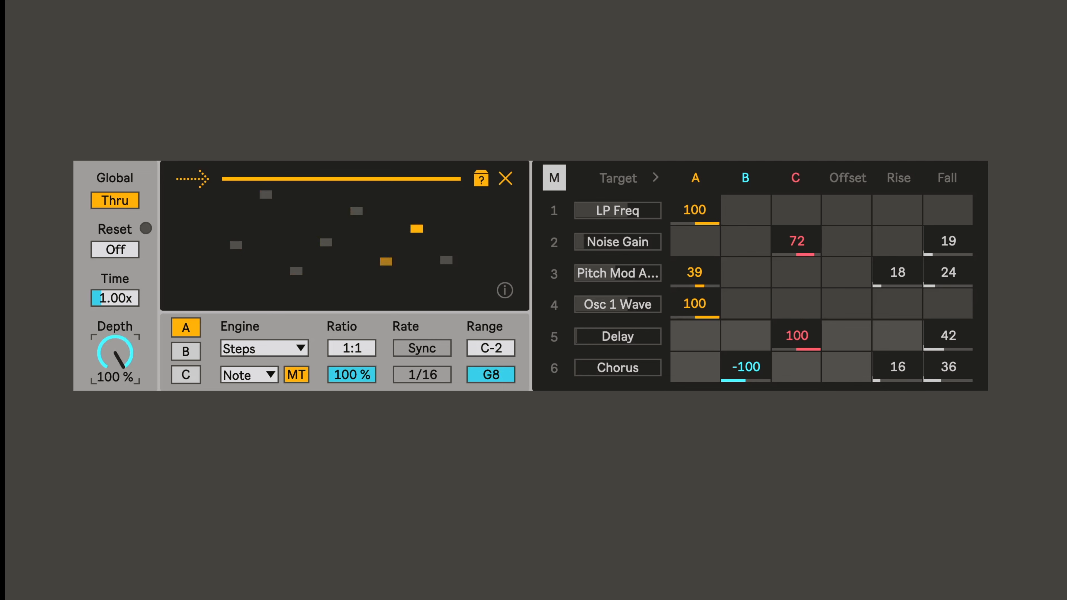